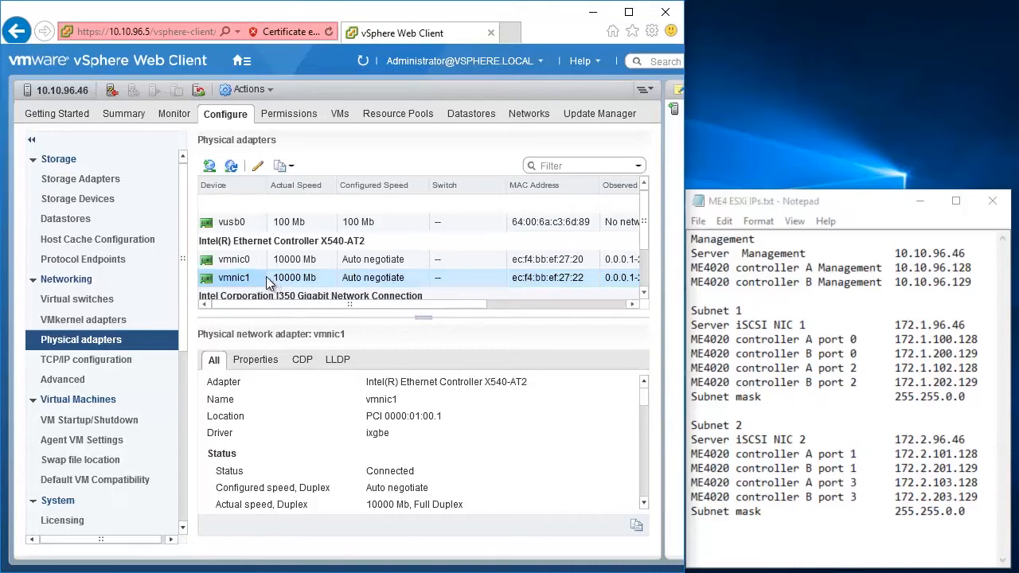
Begin a VMkernel adapter on a new standard switch with vmnic0 as the active adapter.
left_click(124, 319)
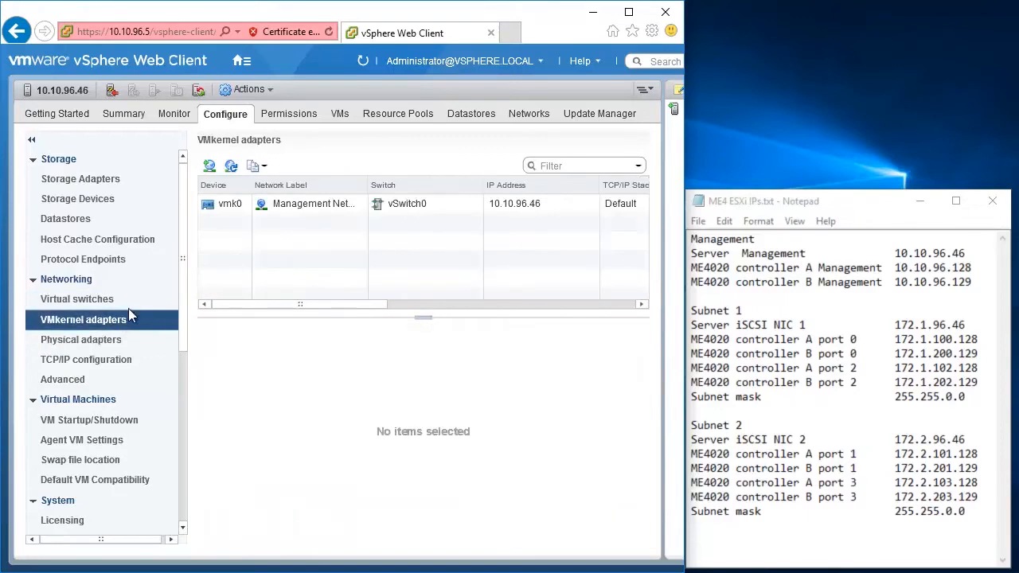
left_click(209, 166)
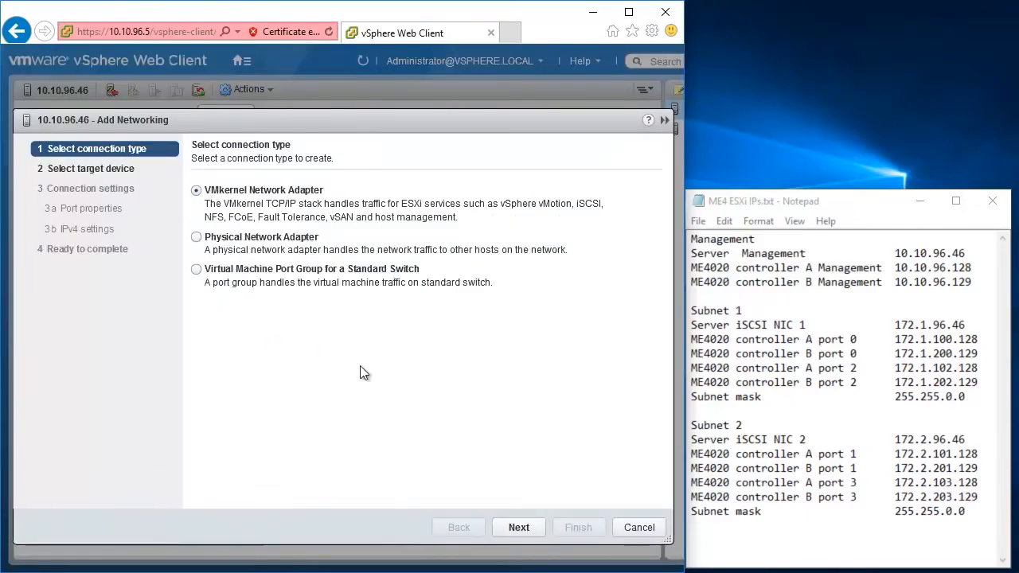
left_click(518, 525)
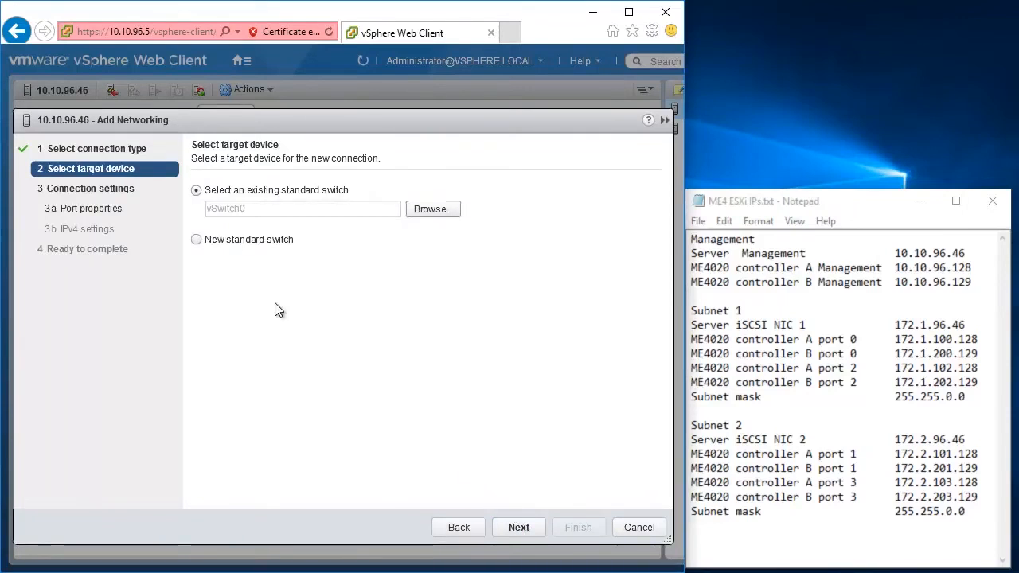
left_click(196, 240)
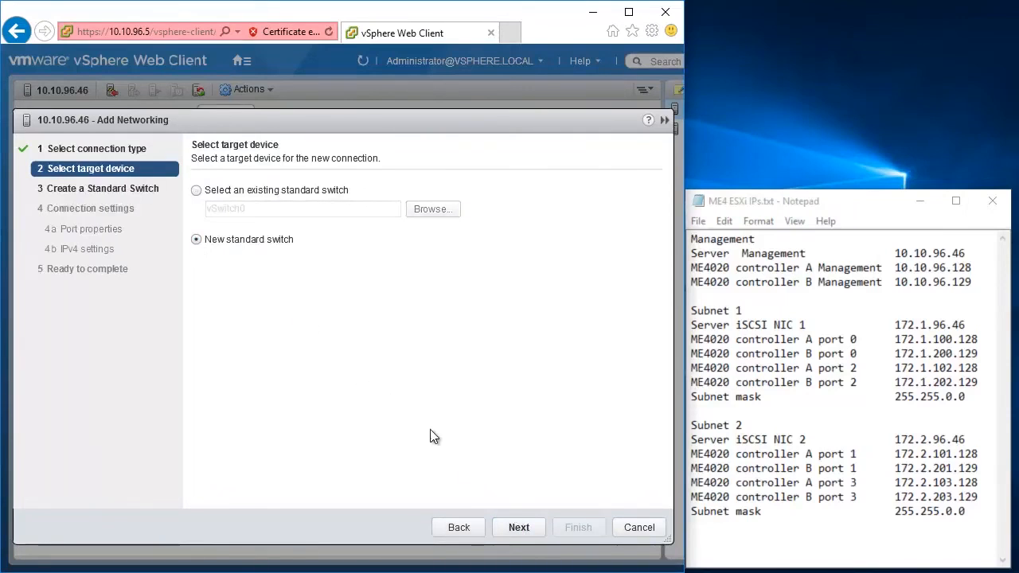
left_click(522, 530)
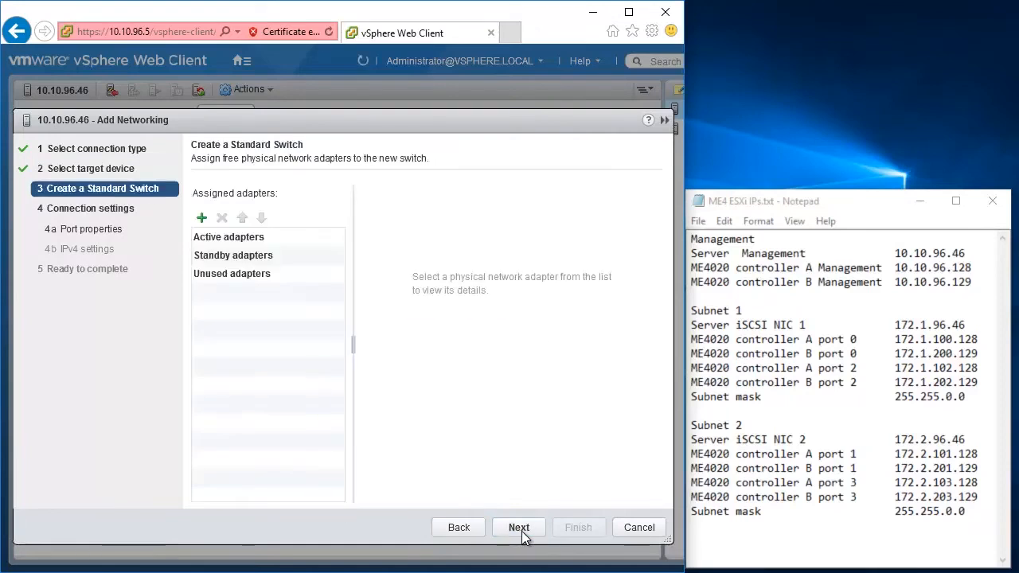
left_click(202, 219)
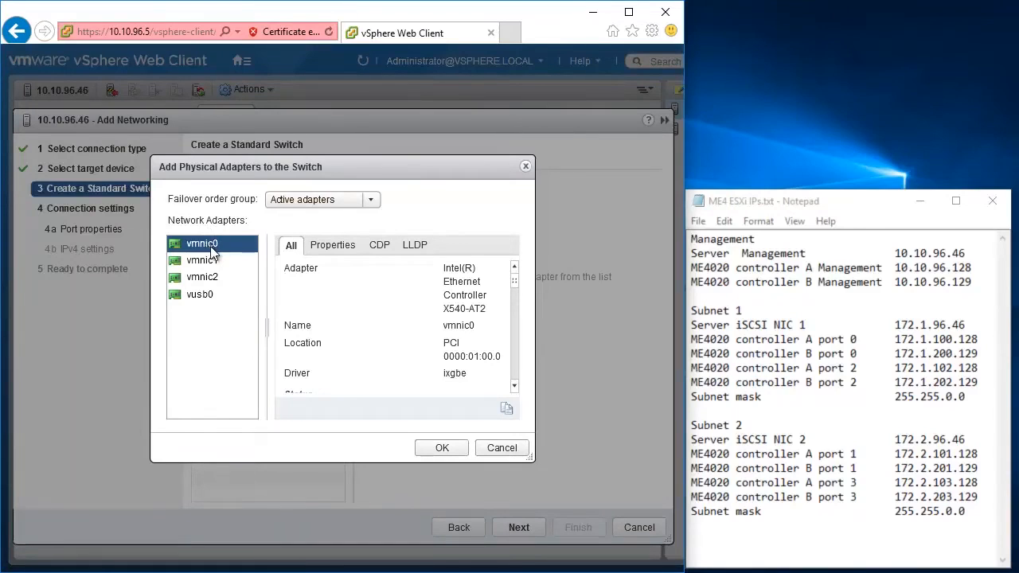
left_click(433, 449)
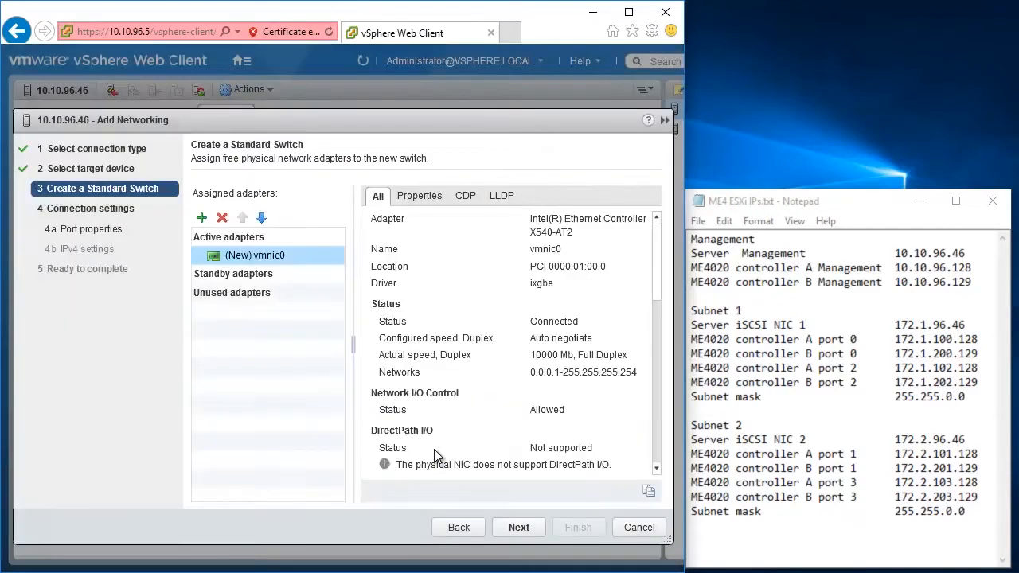
left_click(515, 527)
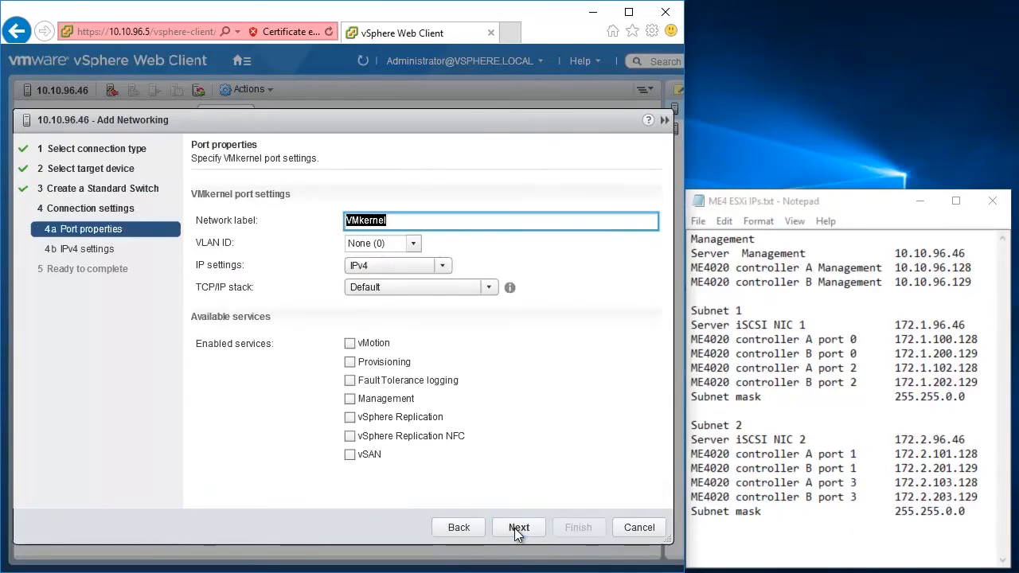
Label the VMkernel port 'iSCSI VMkernel 1'.
left_click(402, 223)
key("Home")
type("iSCSI ")
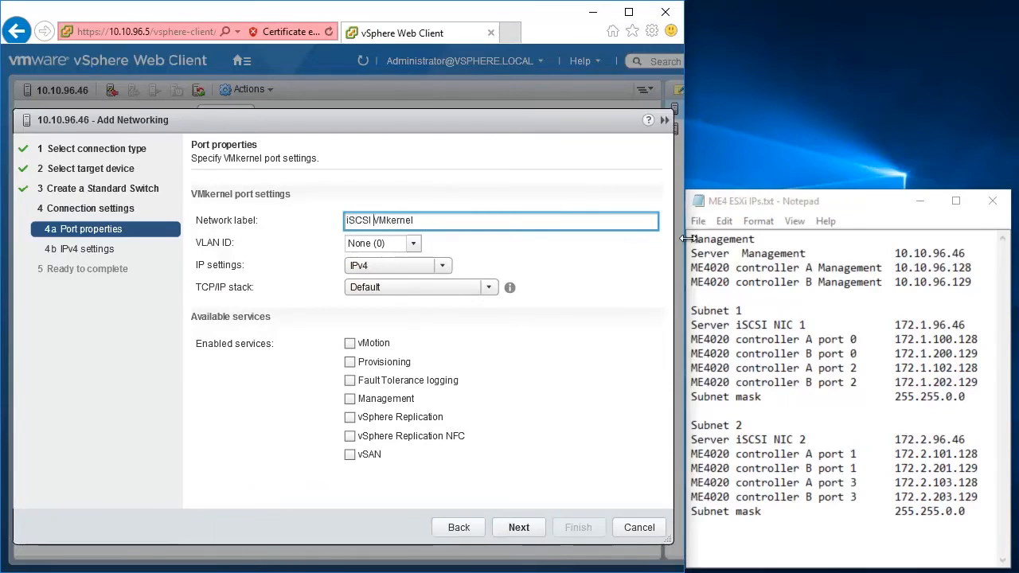
type("1")
left_click(520, 528)
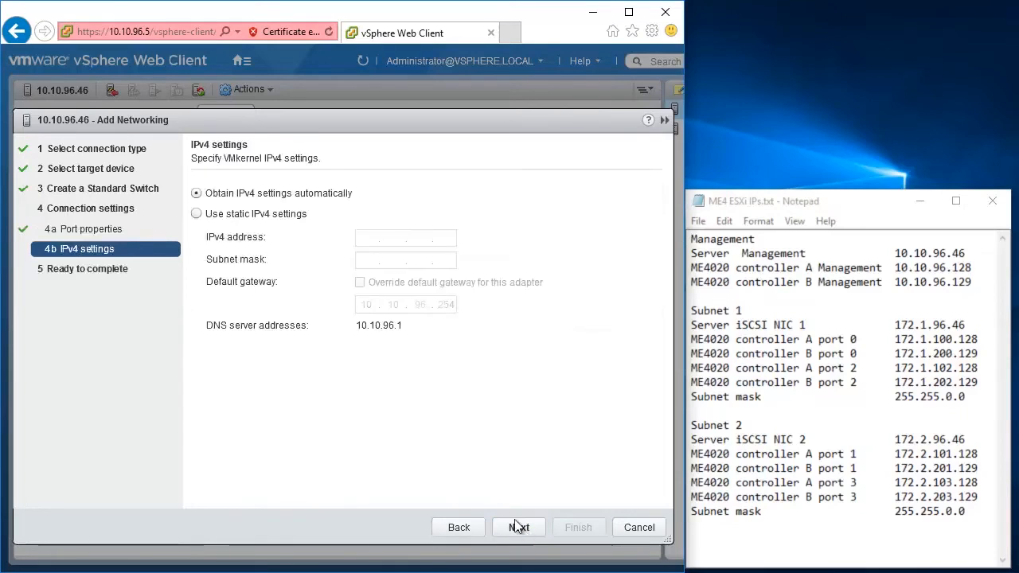
Assign static IP 172.1.96.46 with subnet mask 255.255.0.0 and create the adapter.
left_click(206, 215)
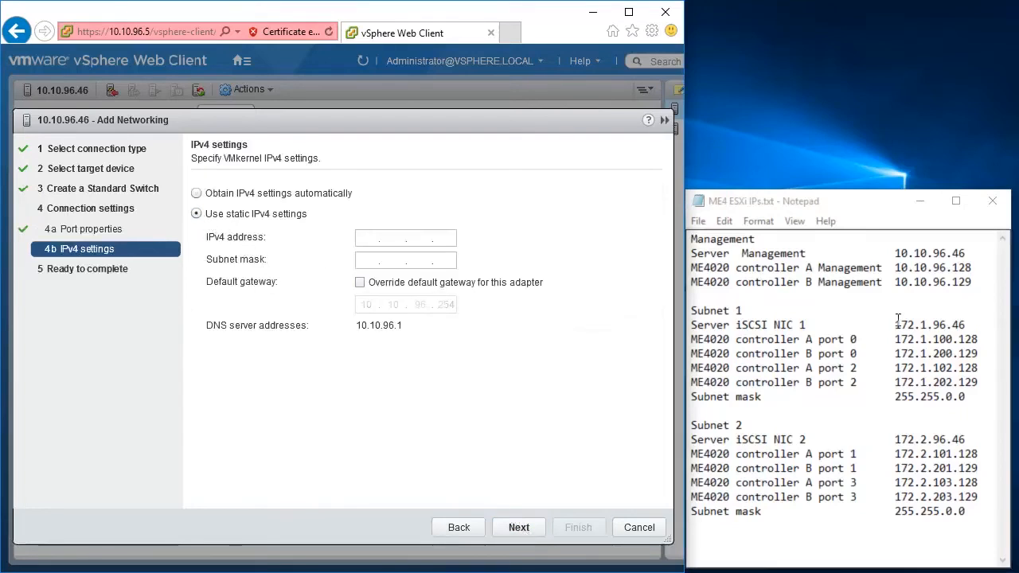
left_click(976, 326)
left_click_drag(976, 326, 896, 324)
key("ctrl+c")
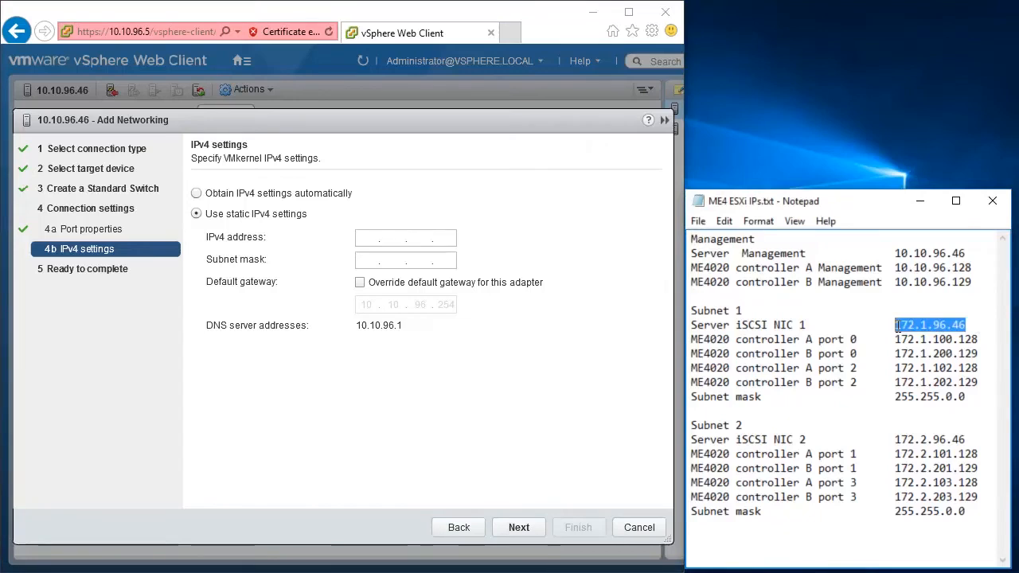
left_click(368, 236)
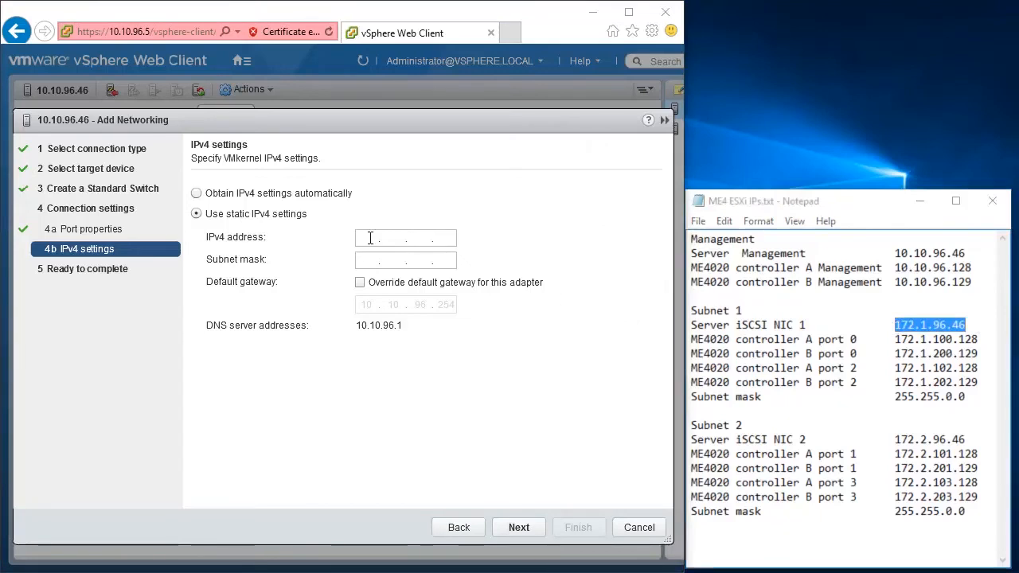
key("ctrl+v")
key("Tab")
type("255.255.0.0")
left_click(518, 526)
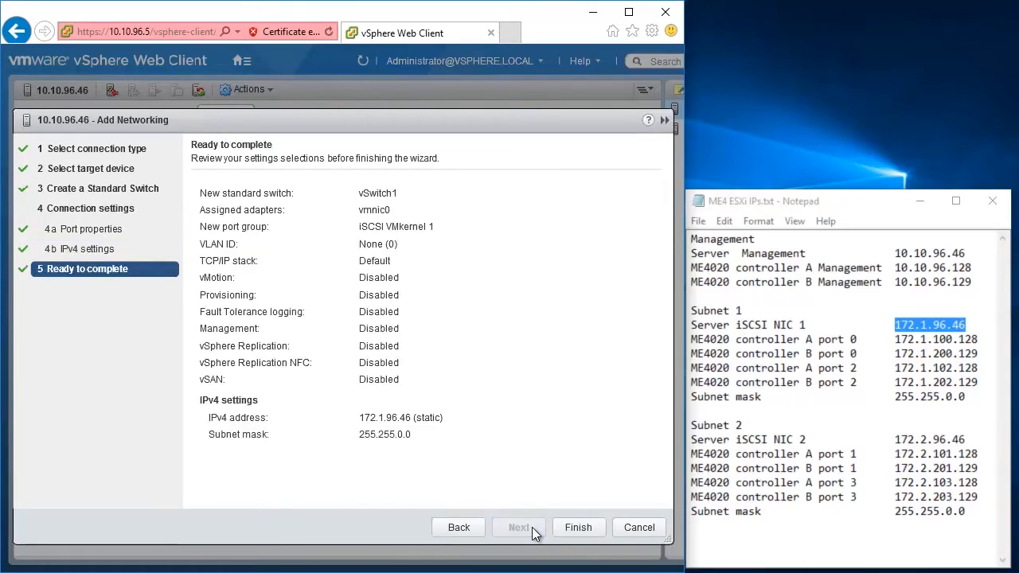
left_click(569, 529)
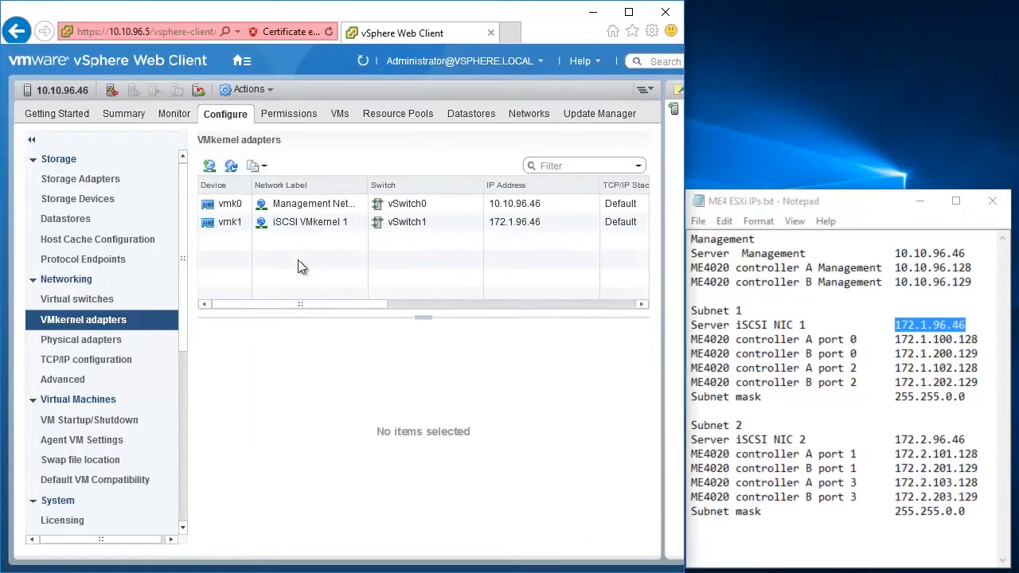
Begin another VMkernel adapter on a new standard switch with vmnic1 as the active adapter.
left_click(209, 166)
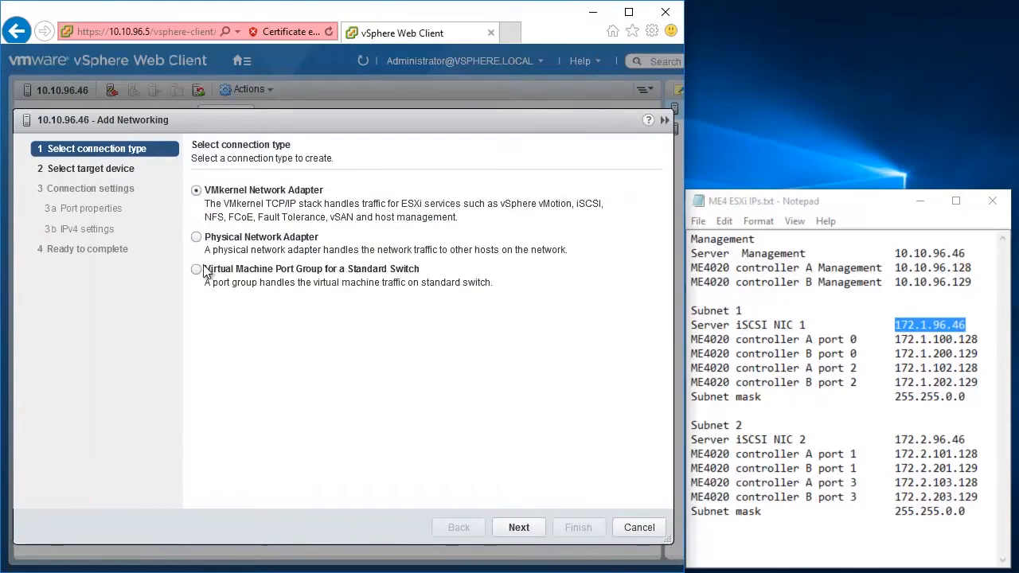
left_click(514, 525)
left_click(196, 239)
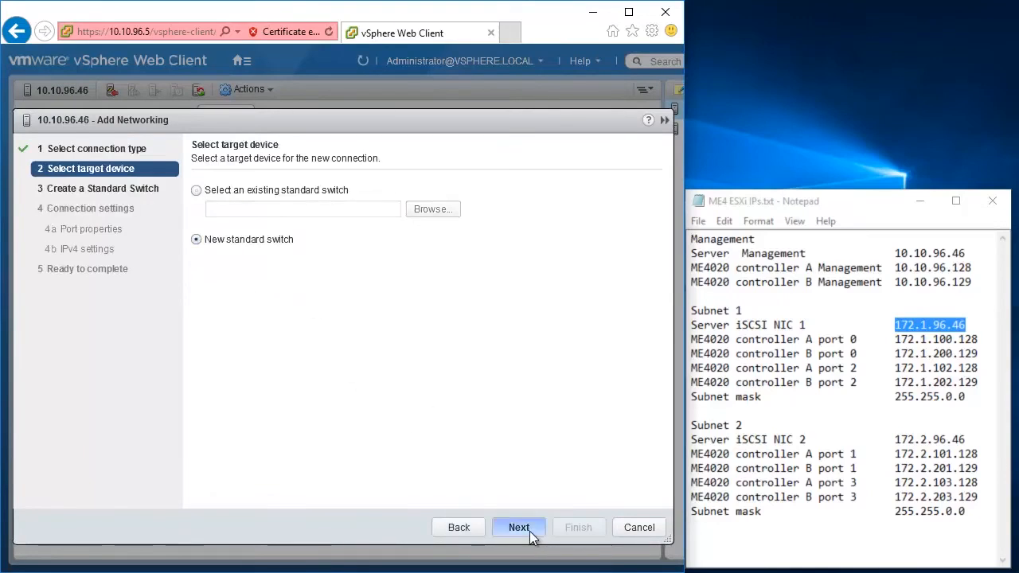
left_click(519, 529)
left_click(201, 219)
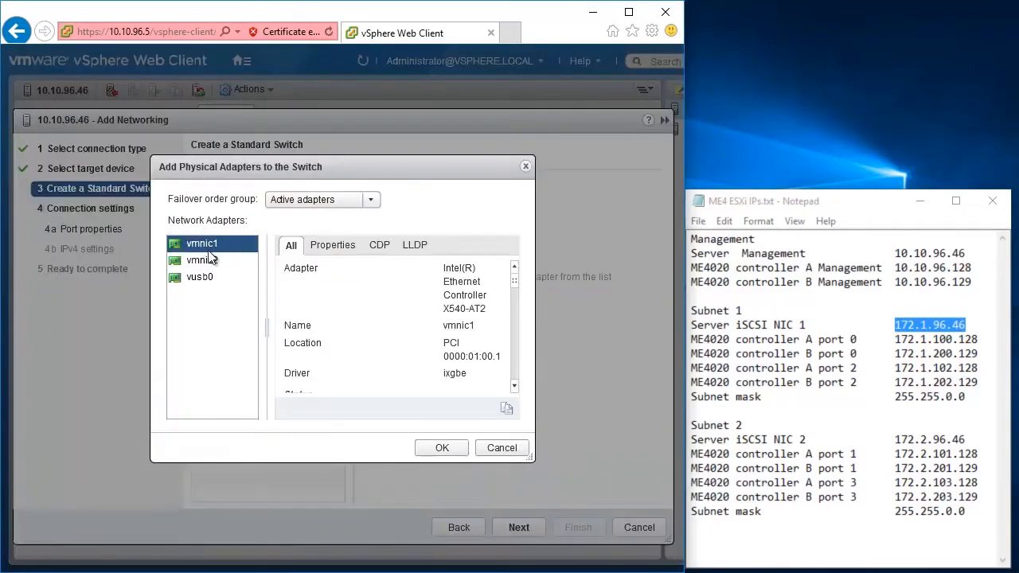
left_click(428, 442)
left_click(516, 527)
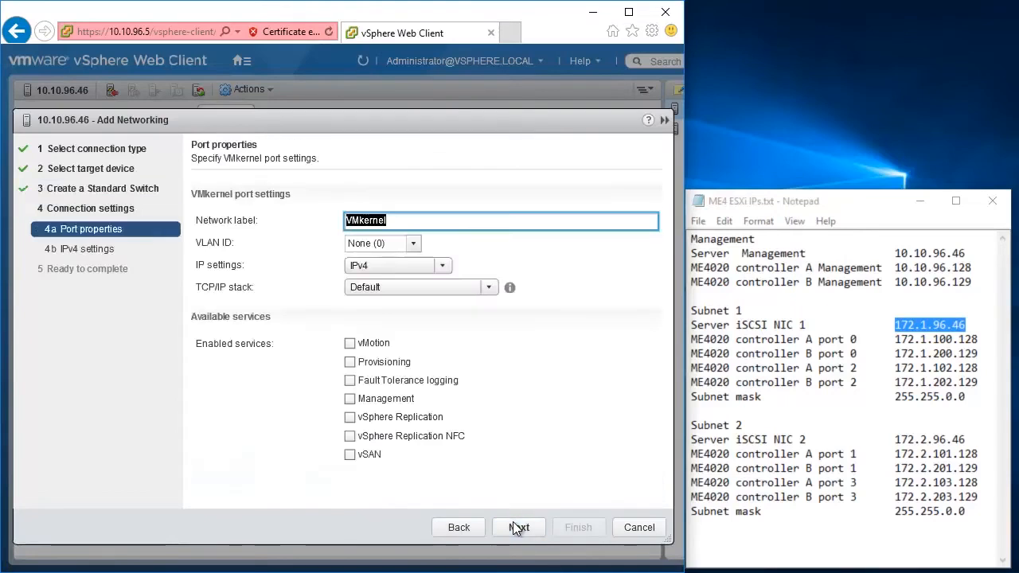
Label it 'iSCSI VMkernel 2', assign static IP 172.2.96.46/255.255.0.0, and finish.
key("Home")
type("iSCSI")
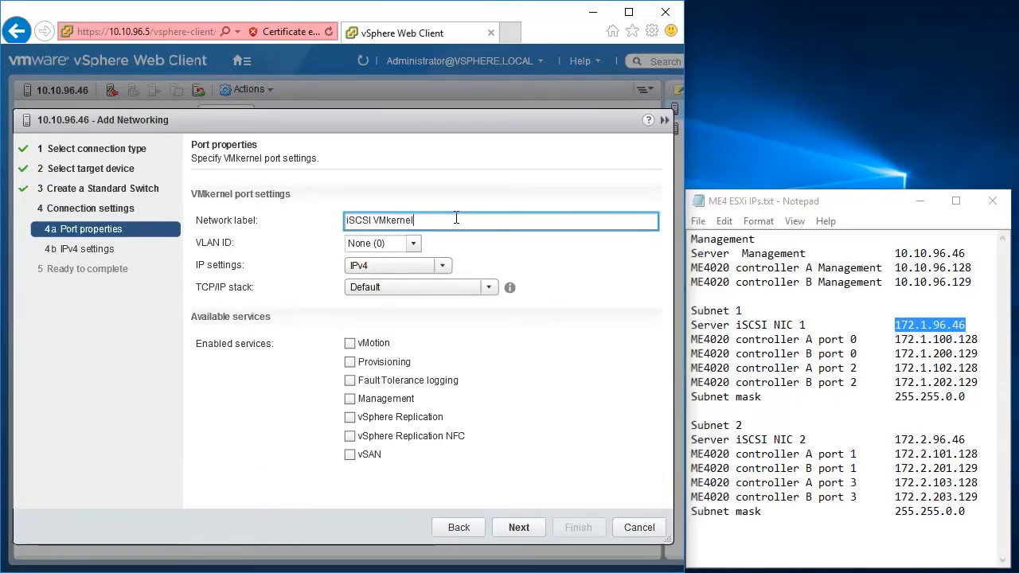
left_click(519, 527)
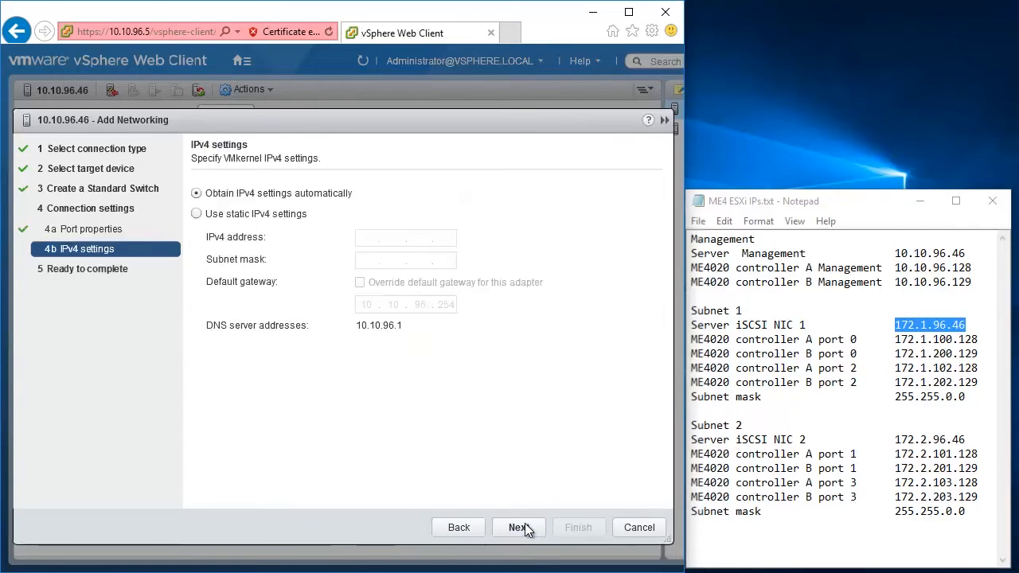
left_click(196, 213)
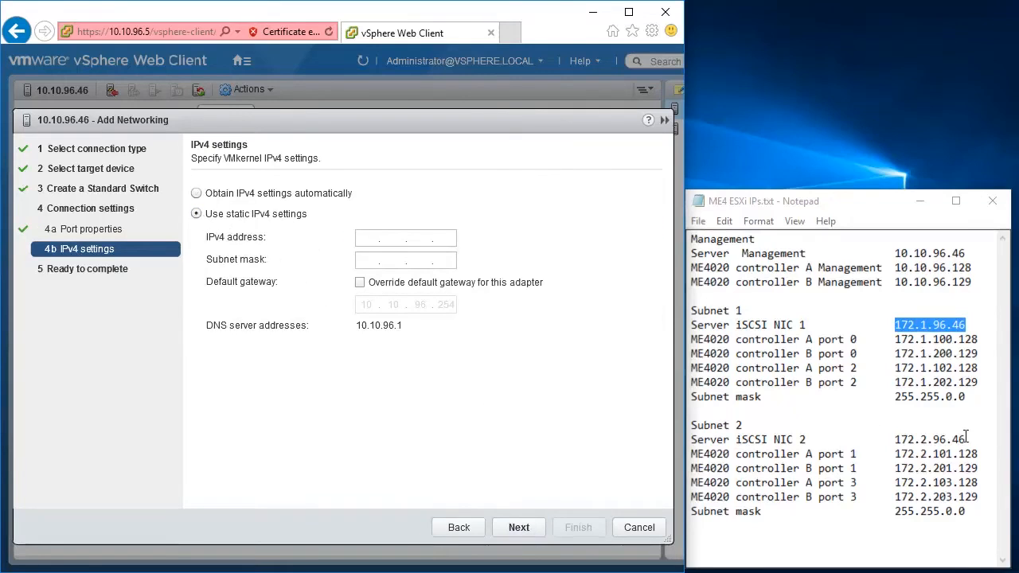
left_click_drag(965, 440, 894, 440)
key("ctrl+c")
left_click(371, 243)
key("ctrl+v")
left_click(374, 261)
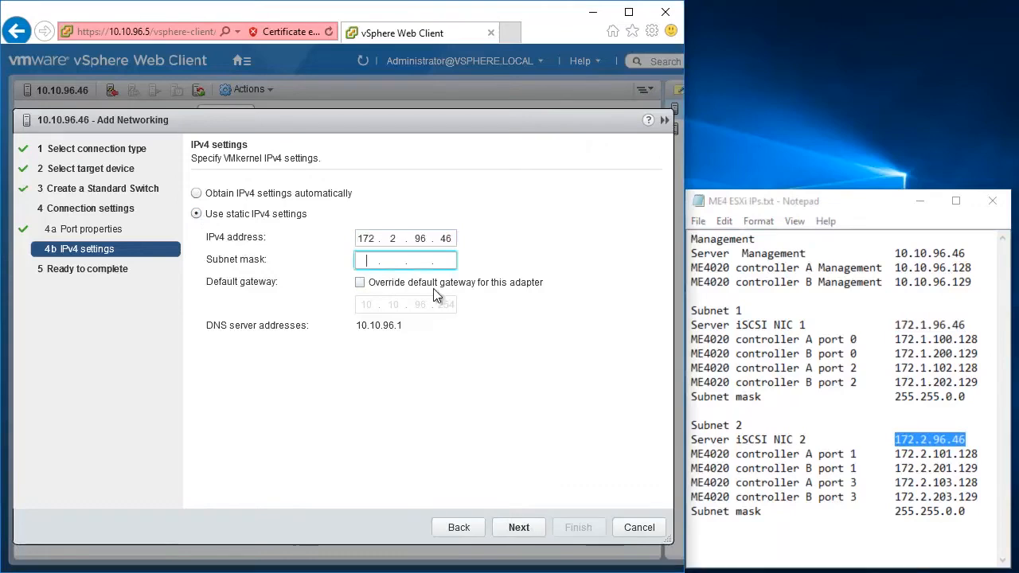
type("255.255.0.0")
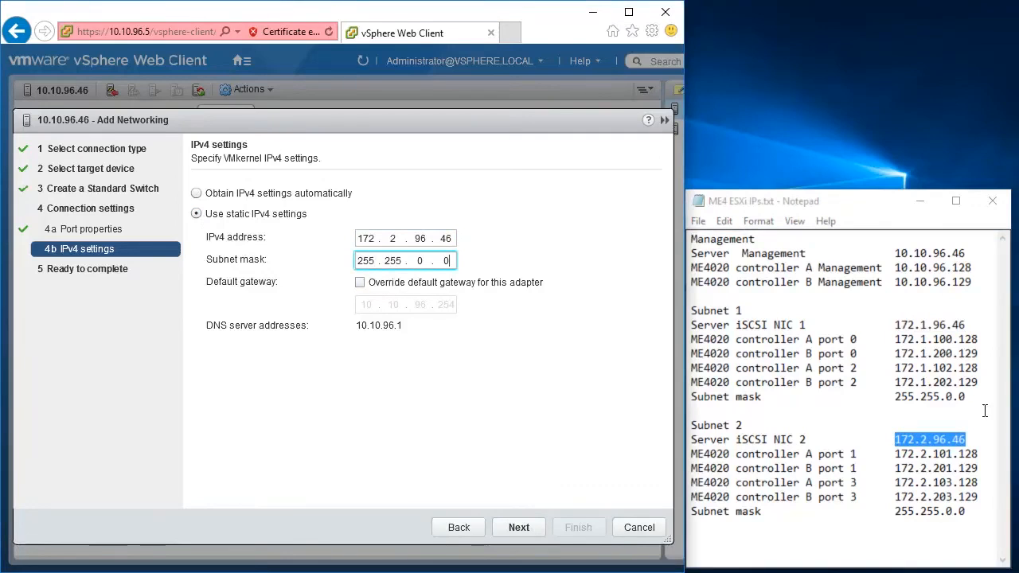
left_click(519, 527)
left_click(567, 528)
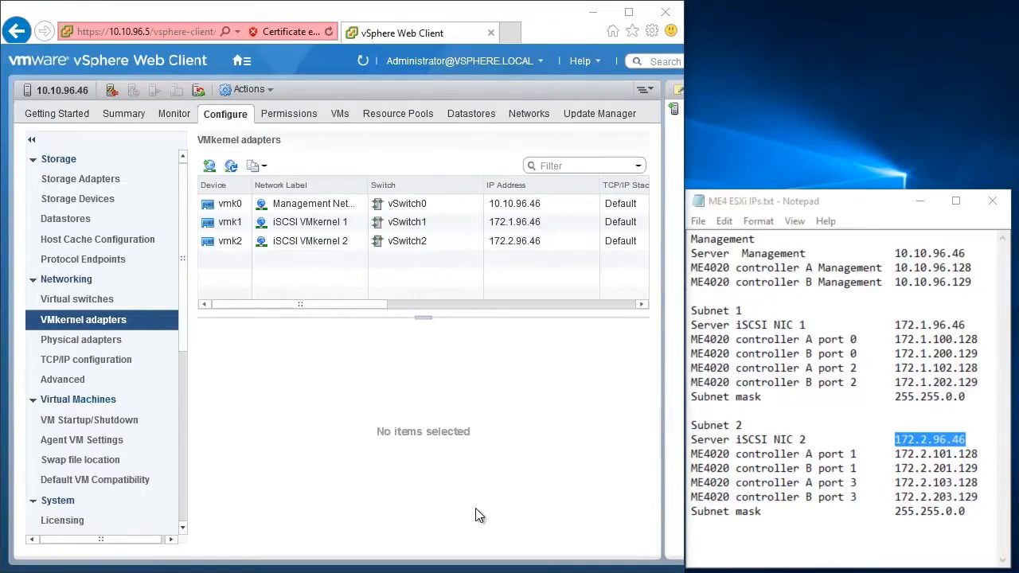
left_click(112, 179)
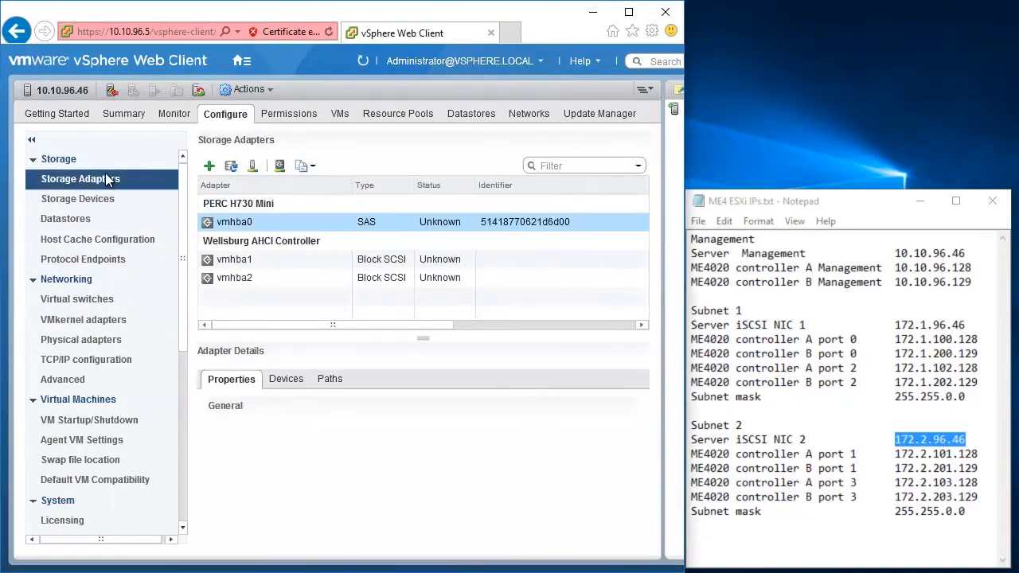
Add a software iSCSI adapter, then view the new vmhba64's discovery targets.
left_click(209, 170)
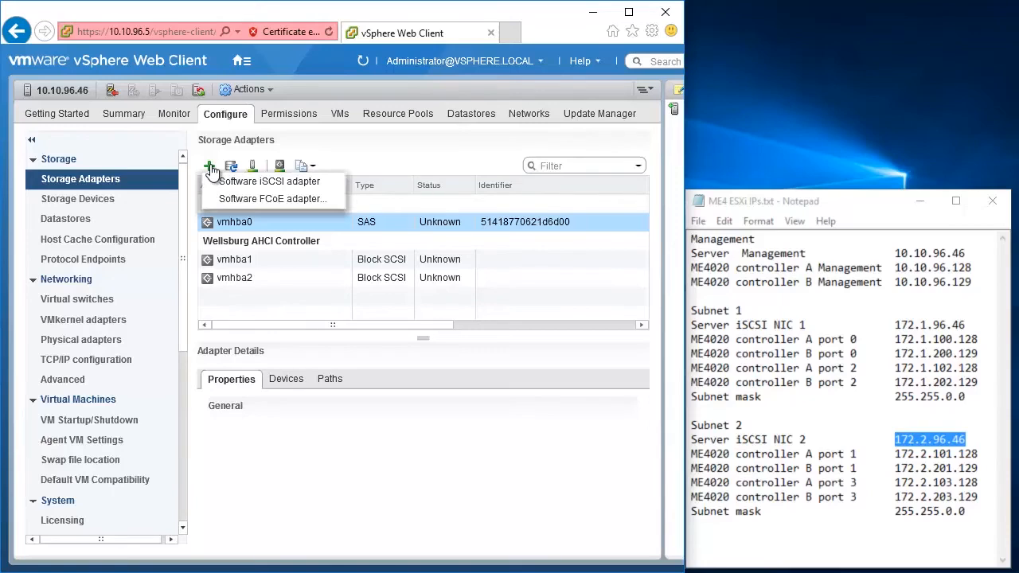
left_click(271, 182)
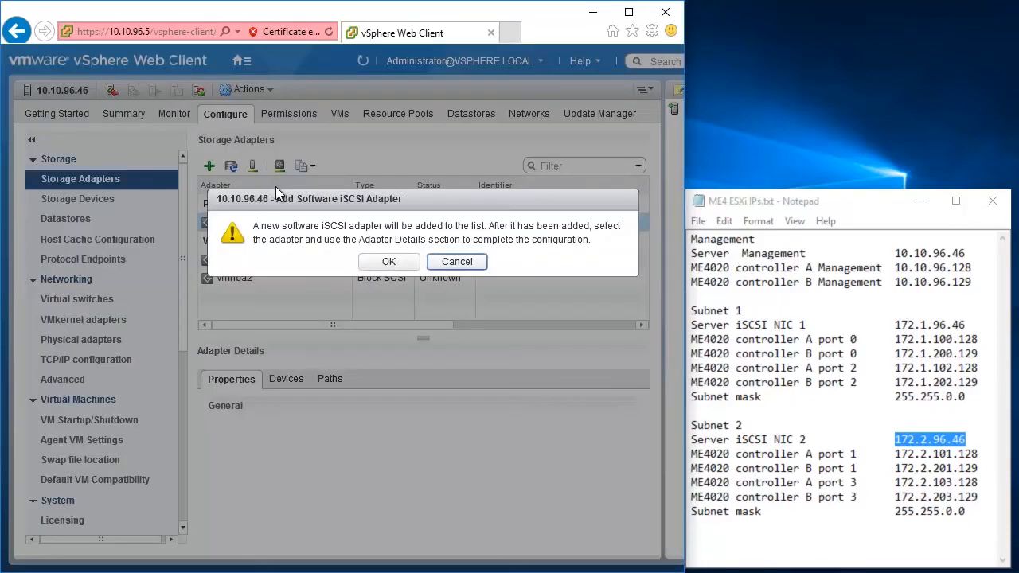
left_click(415, 263)
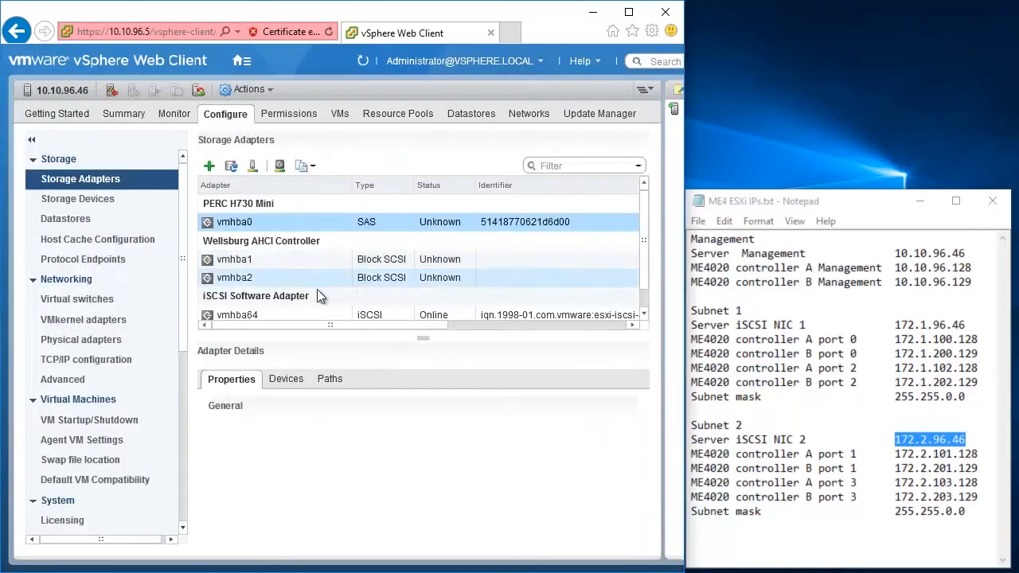
left_click(268, 314)
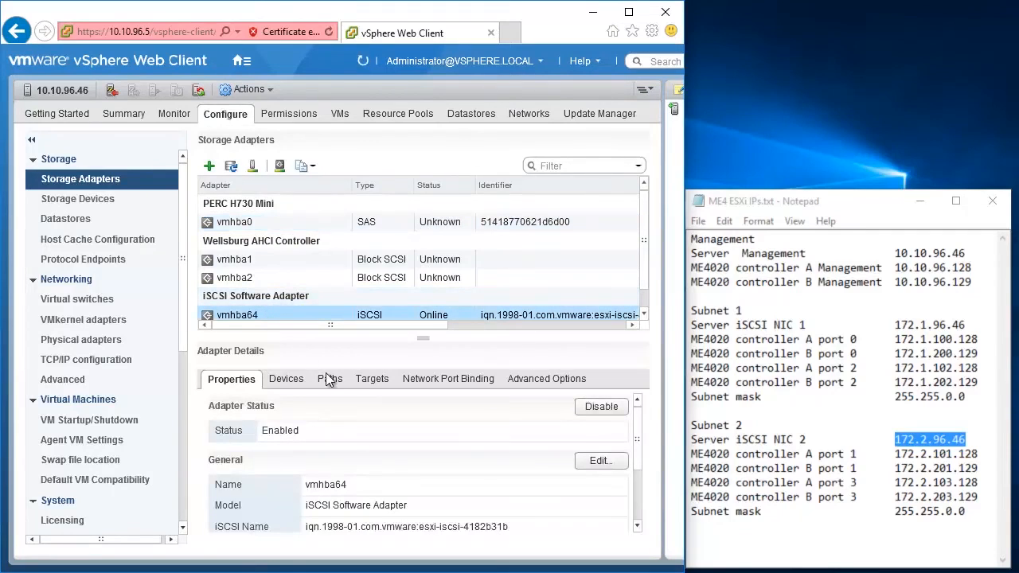
left_click(375, 380)
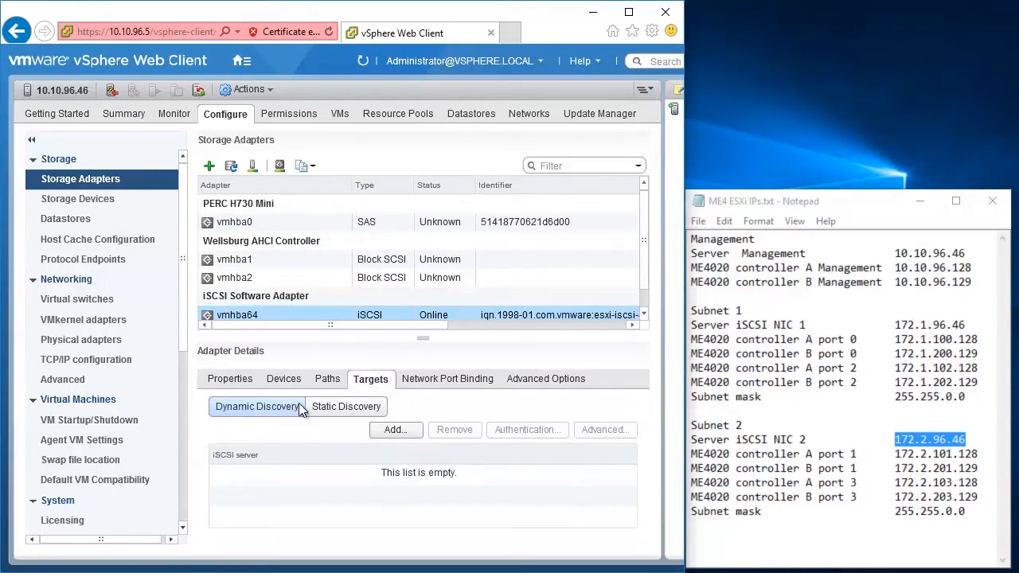
Add controller A address 172.1.100.128:3260 as a dynamic discovery target.
left_click(393, 431)
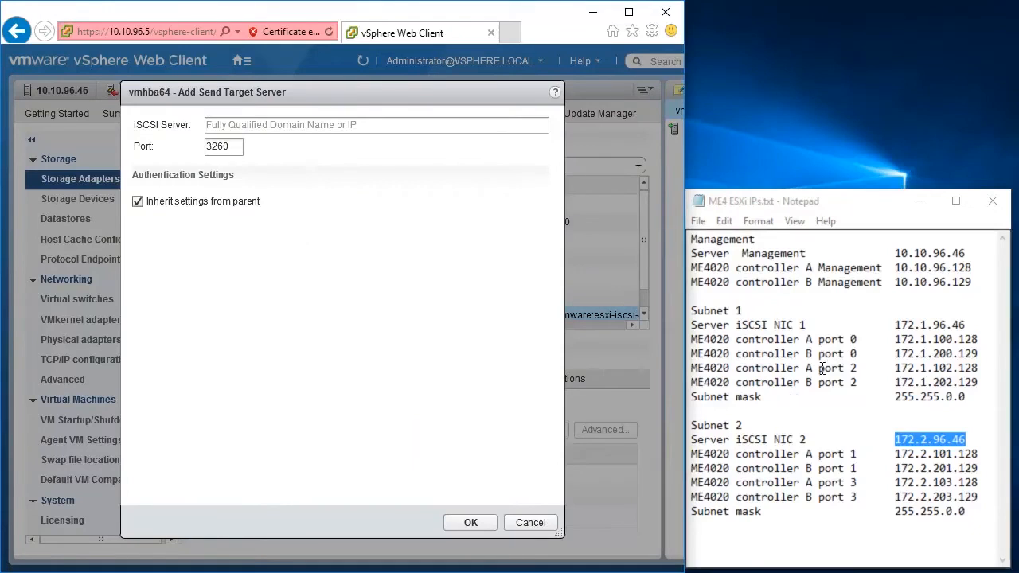
left_click_drag(975, 341, 896, 341)
key("ctrl+c")
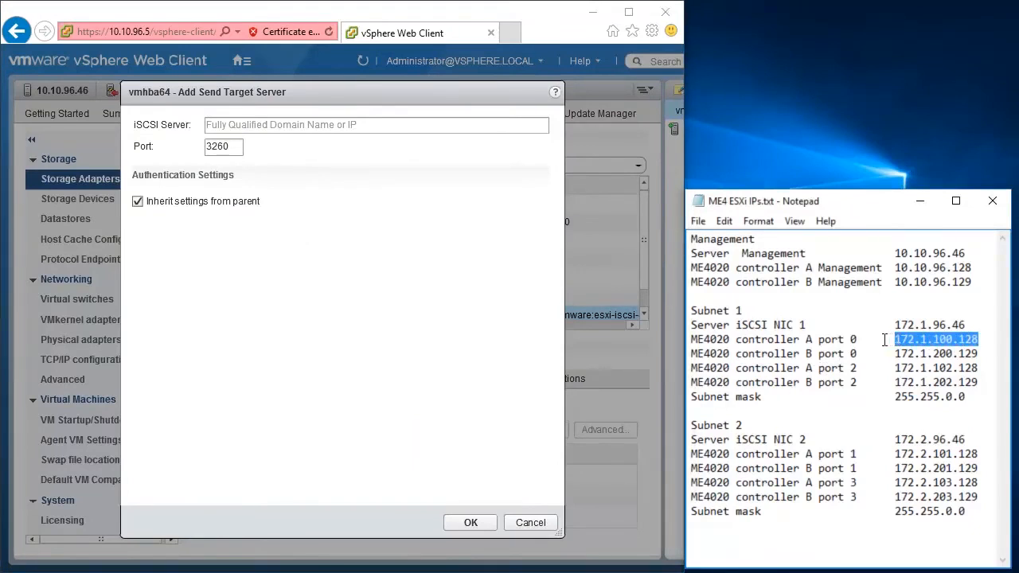
left_click(331, 128)
key("ctrl+v")
left_click(470, 522)
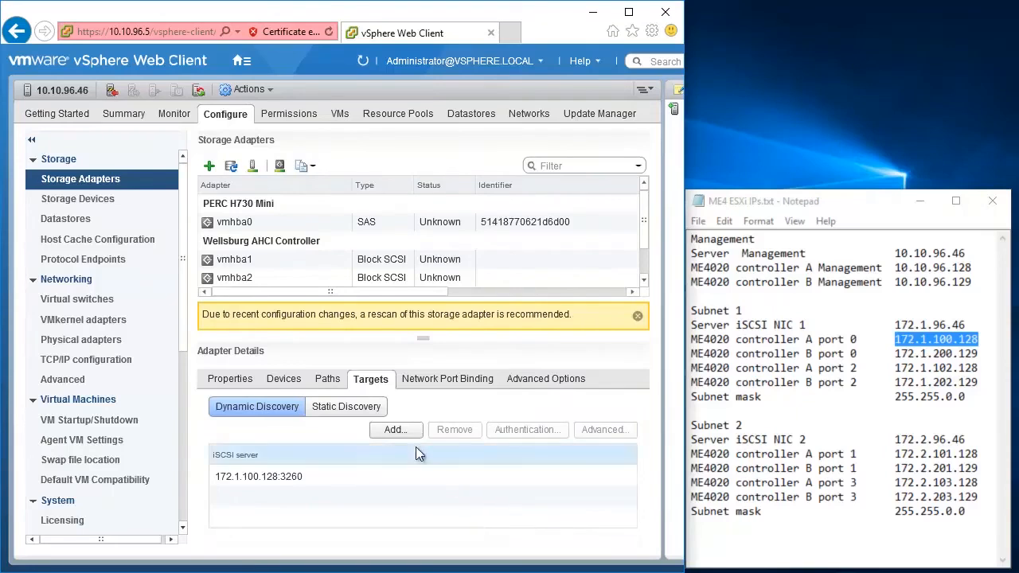
Add controller B address 172.2.201.129:3260 as a second dynamic discovery target.
left_click(396, 429)
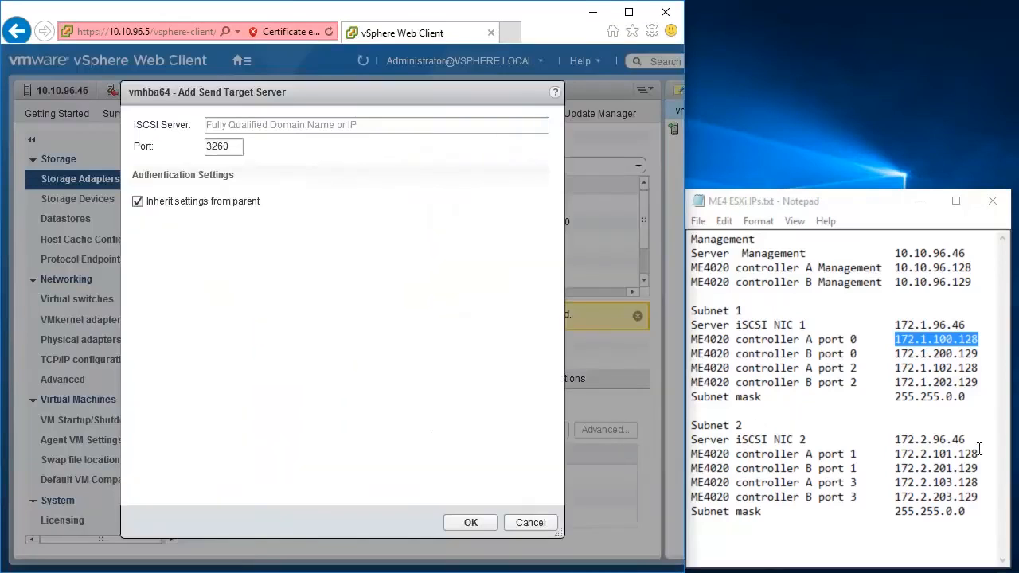
left_click_drag(979, 466, 882, 470)
key("ctrl+c")
left_click(245, 125)
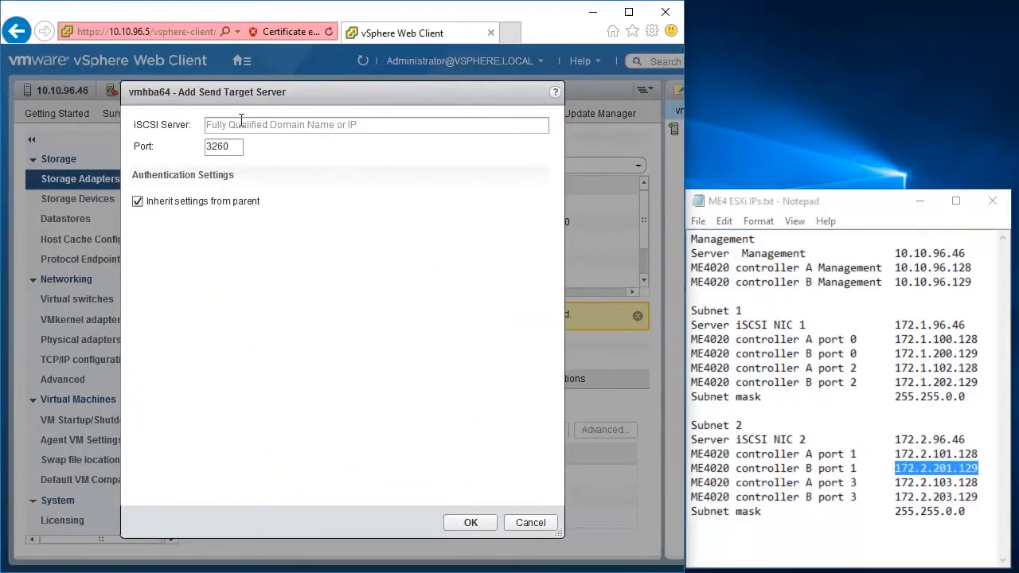
key("ctrl+v")
left_click(489, 519)
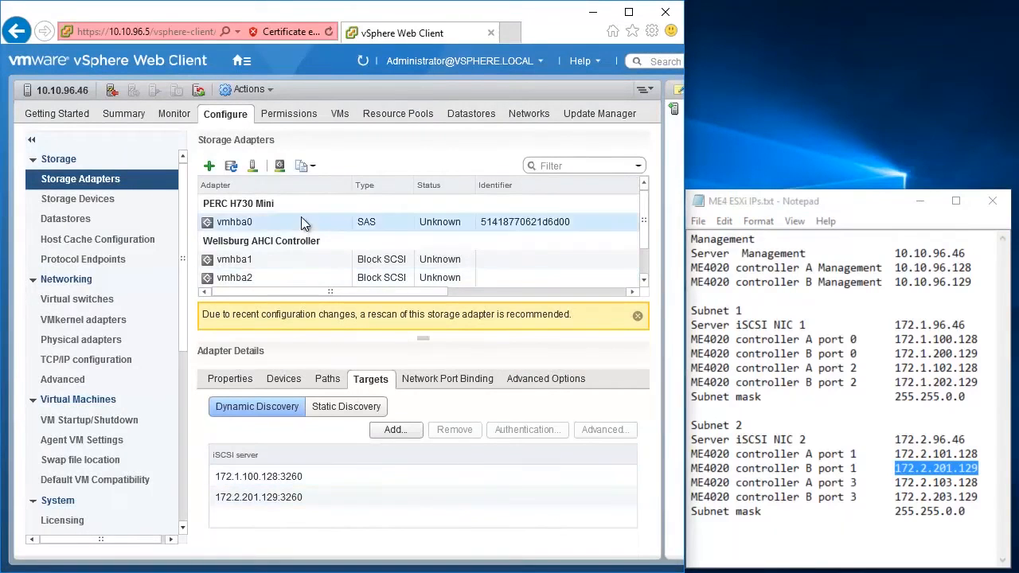
left_click(252, 169)
Confirm the rescan, check vmhba64's Active paths, and sign in to ME Storage Manager.
left_click(444, 406)
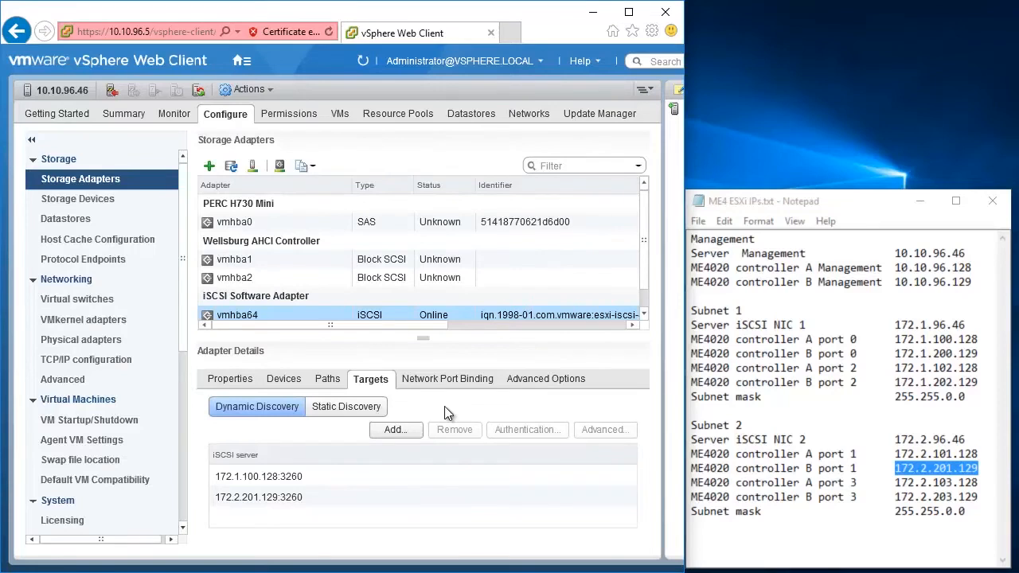
left_click(329, 379)
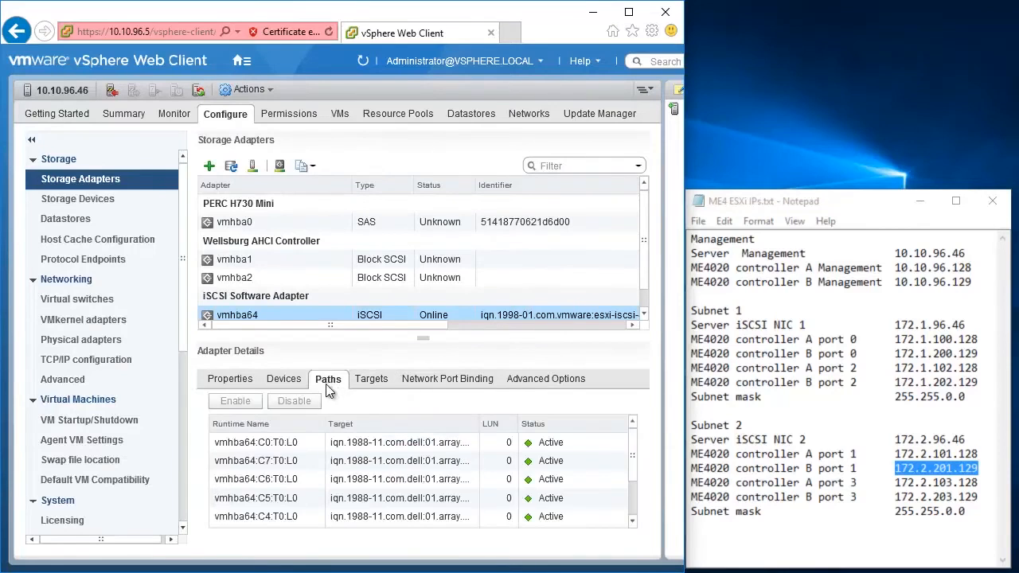
scroll(370, 480, "up", 1)
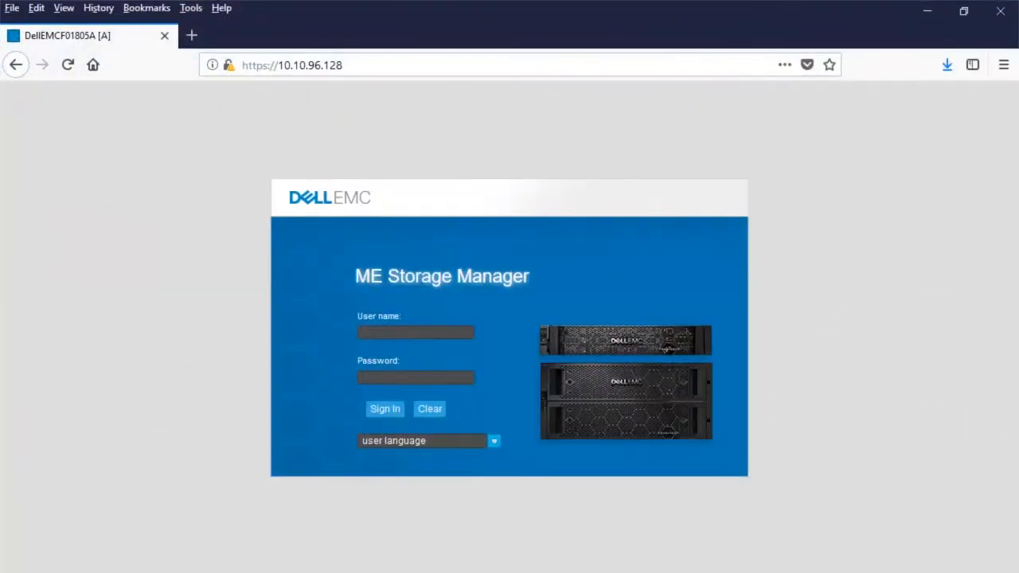
type("manage********")
key("Return")
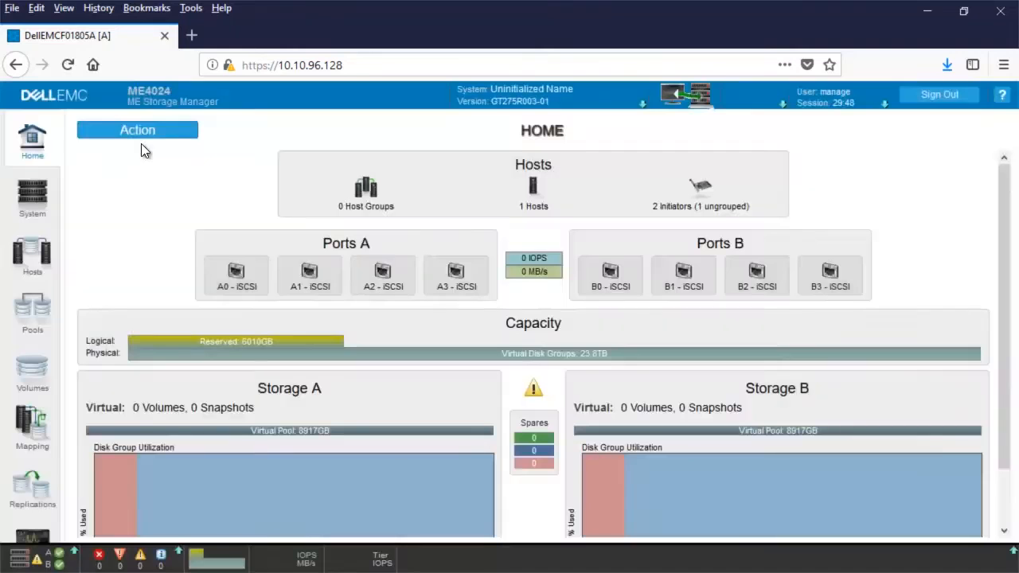
Run Host Setup to create ungrouped host ESX-Server1 using the ESXi iSCSI initiator.
left_click(139, 139)
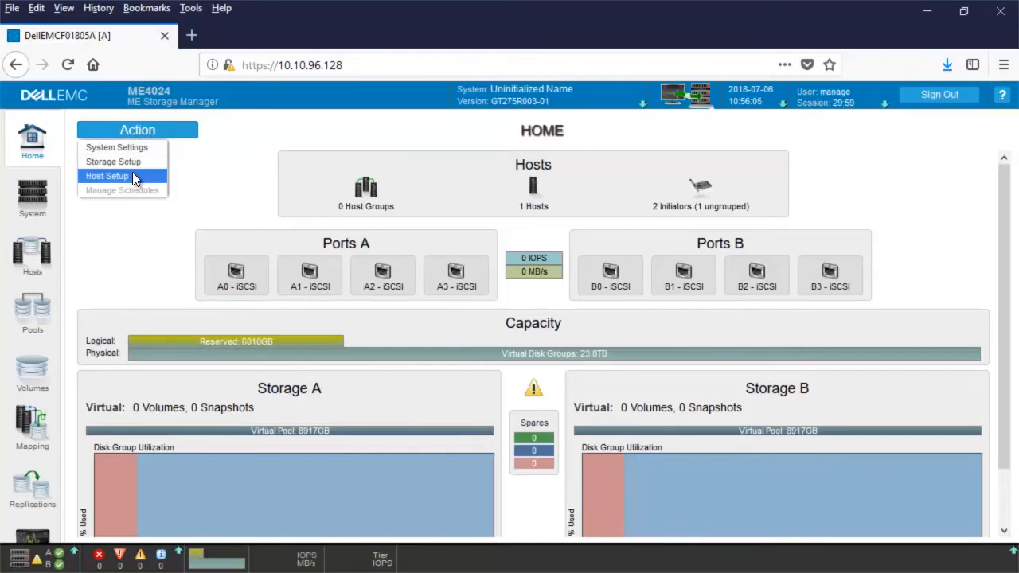
left_click(135, 177)
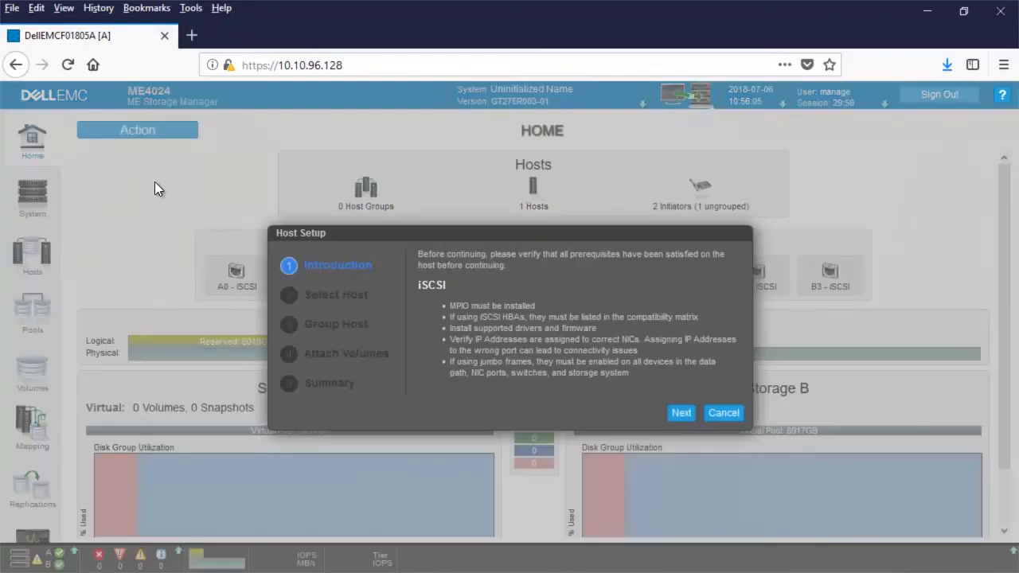
left_click(683, 417)
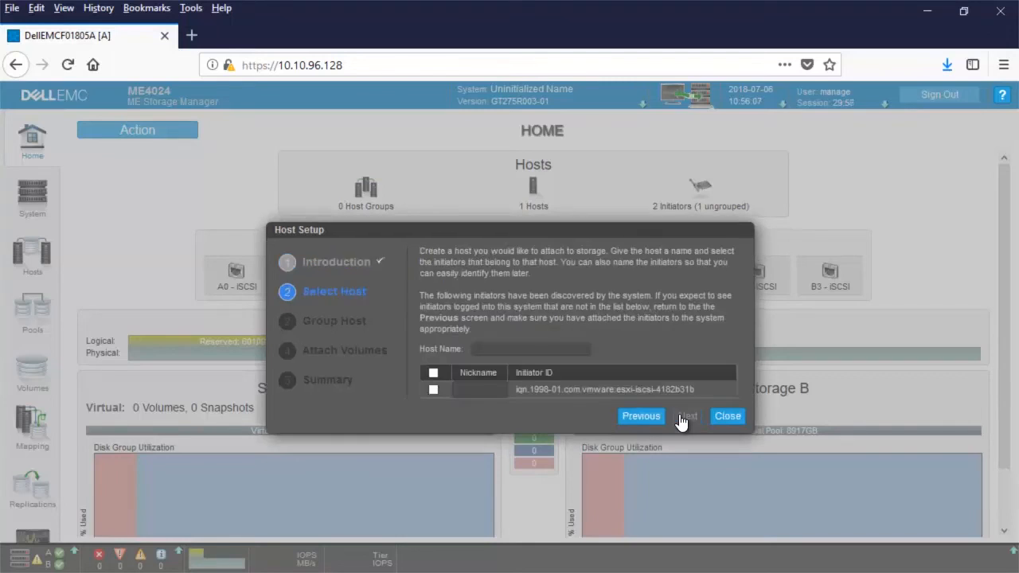
type("E")
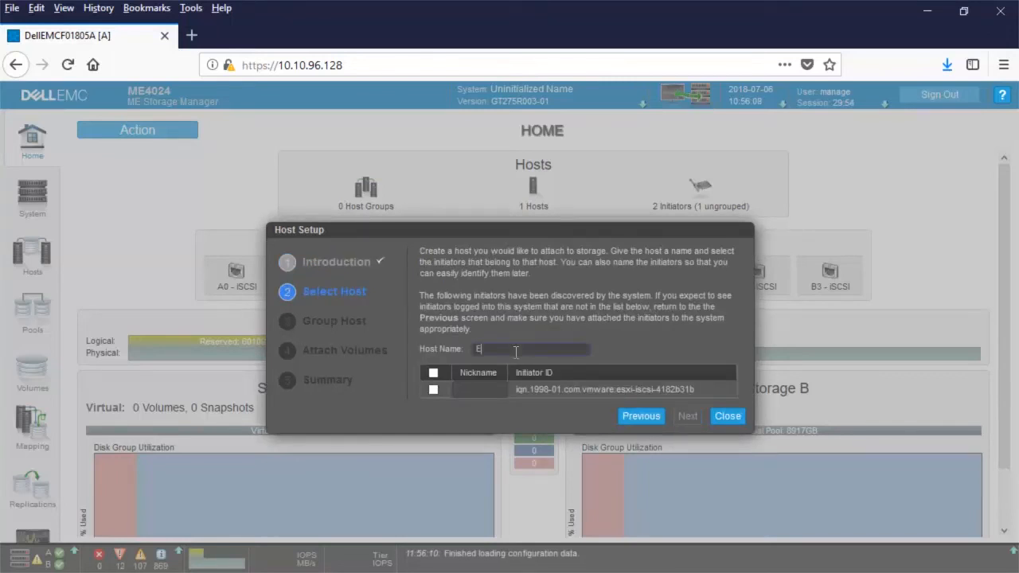
type("SX-Server1")
left_click_drag(551, 348, 468, 351)
left_click(438, 389)
left_click(435, 388)
left_click(684, 417)
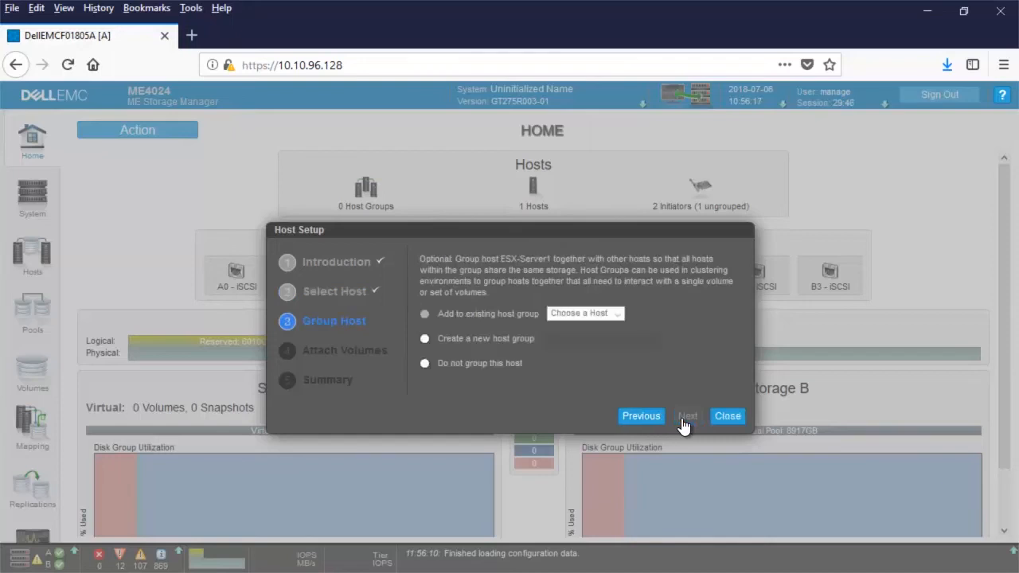
left_click(426, 364)
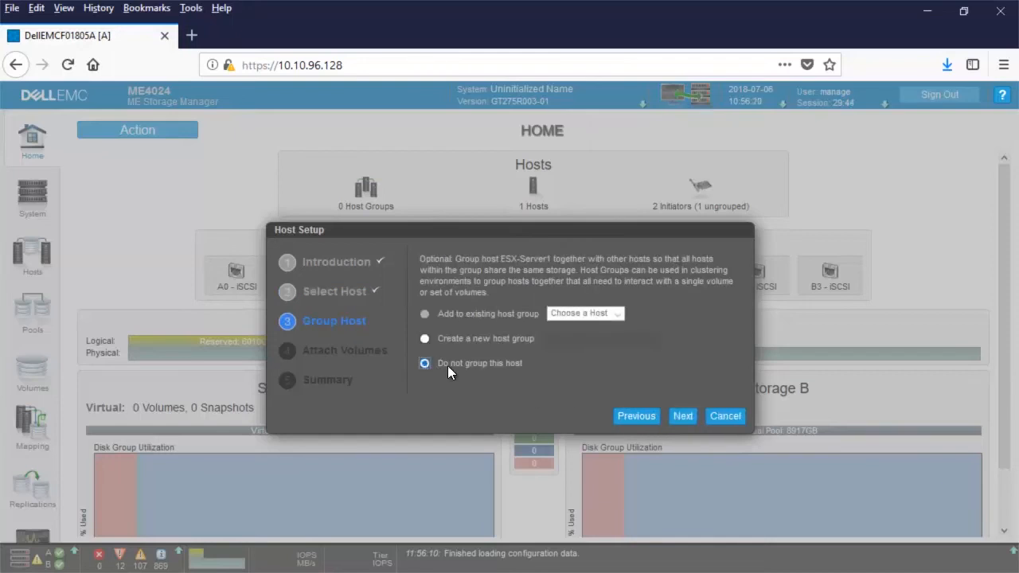
left_click(682, 417)
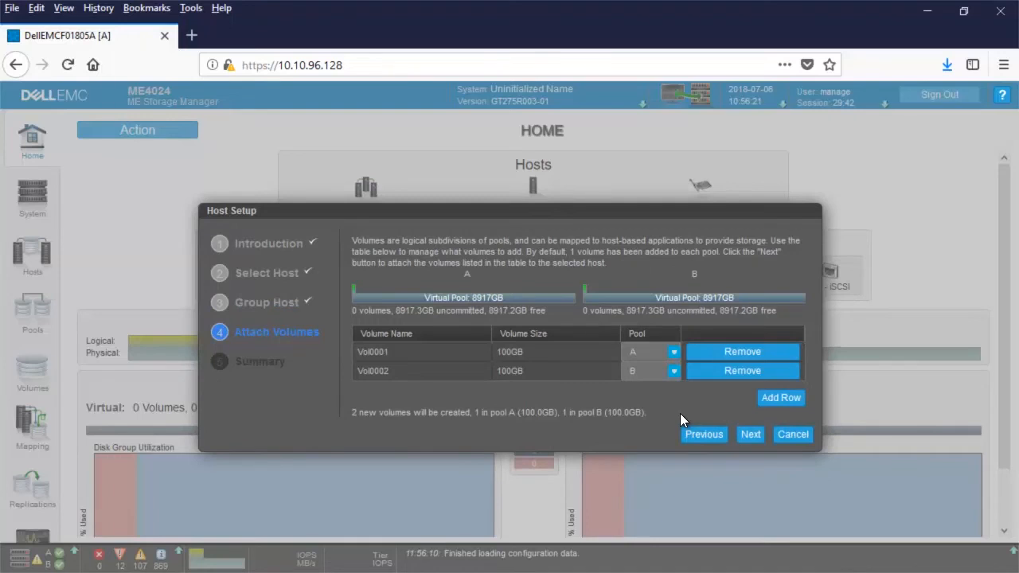
Drop the pool B volume; rename Vol0001 to ESX-Server1_Vol1 and resize it to 400GB.
left_click(732, 371)
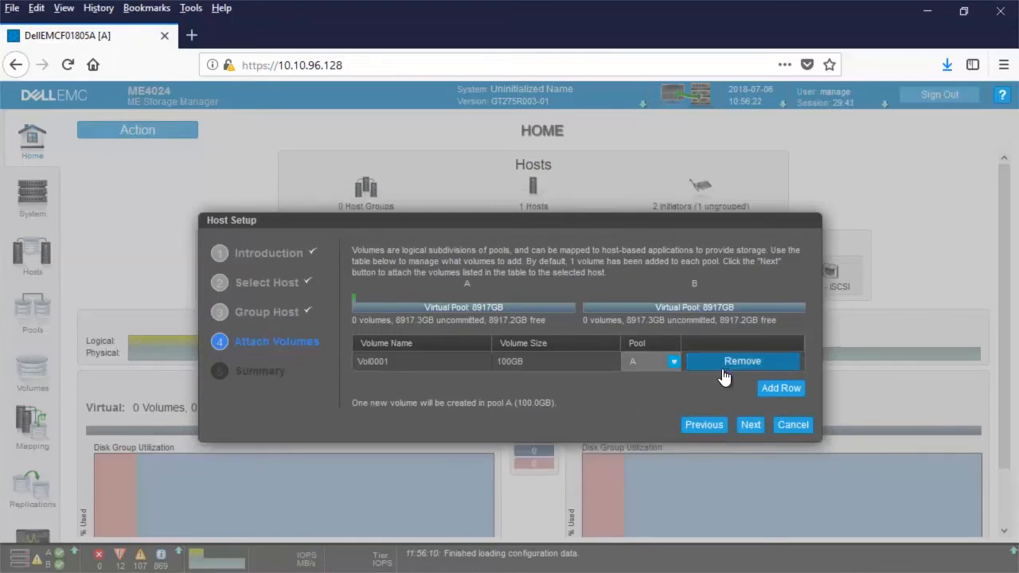
left_click(421, 365)
left_click(421, 364)
type("ESX-Server1")
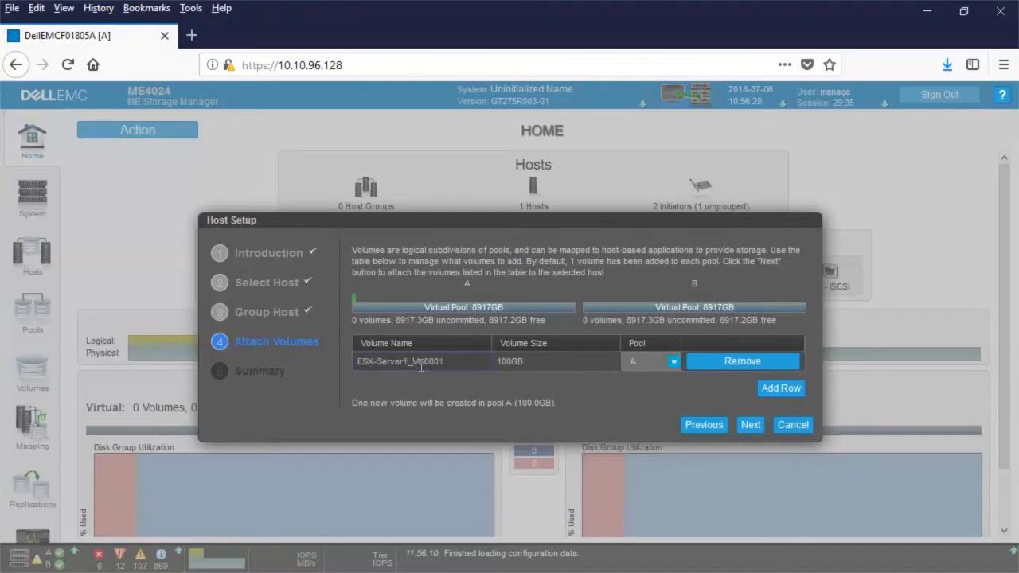
key("BackSpace")
key("BackSpace")
key("BackSpace")
key("BackSpace")
left_click(497, 363)
left_click_drag(518, 362, 577, 364)
key("Home")
key("Delete")
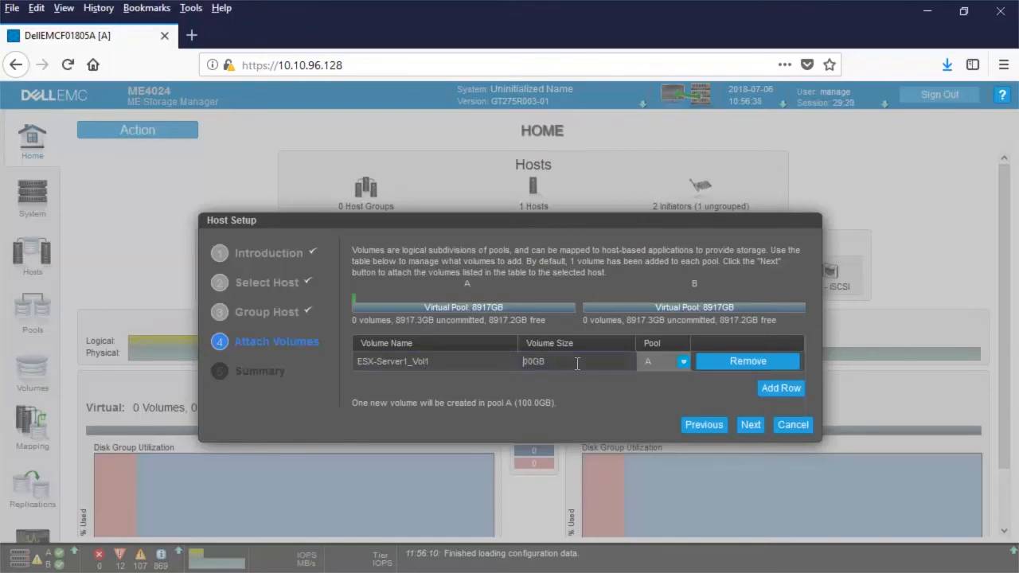
type("4")
left_click(490, 363)
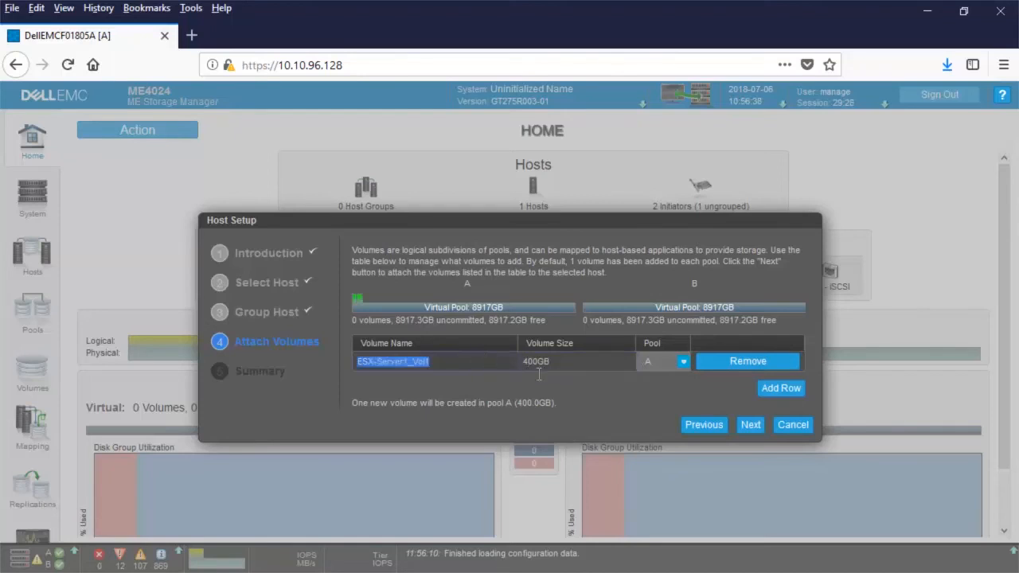
Apply the host configuration from the Summary page and decline configuring another host.
left_click(751, 425)
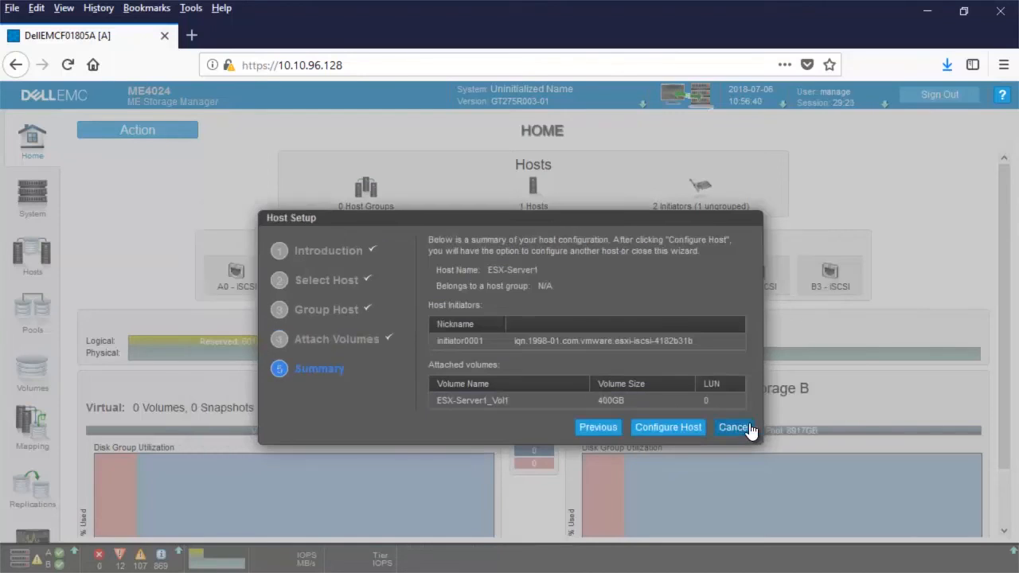
left_click(660, 428)
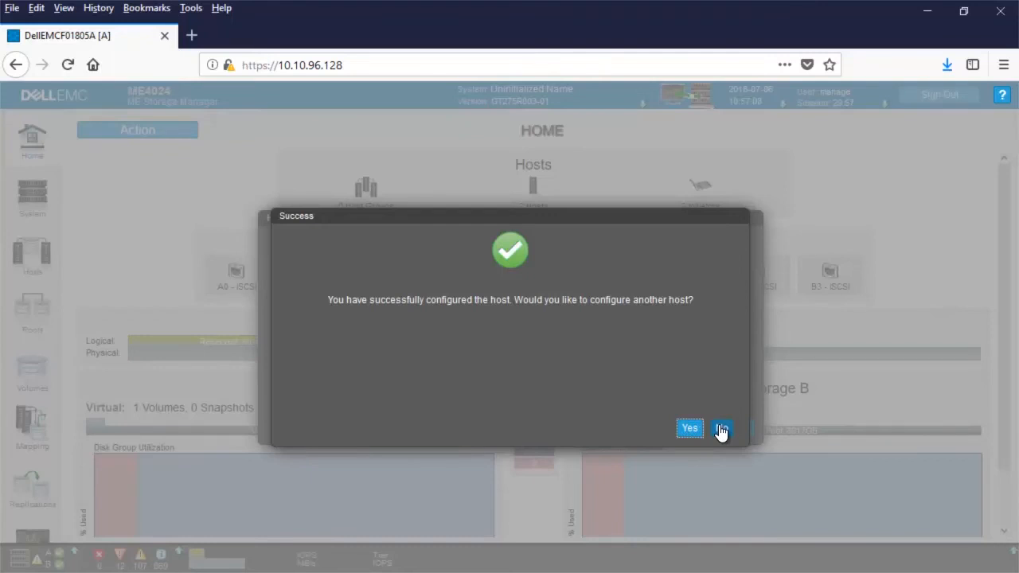
left_click(720, 430)
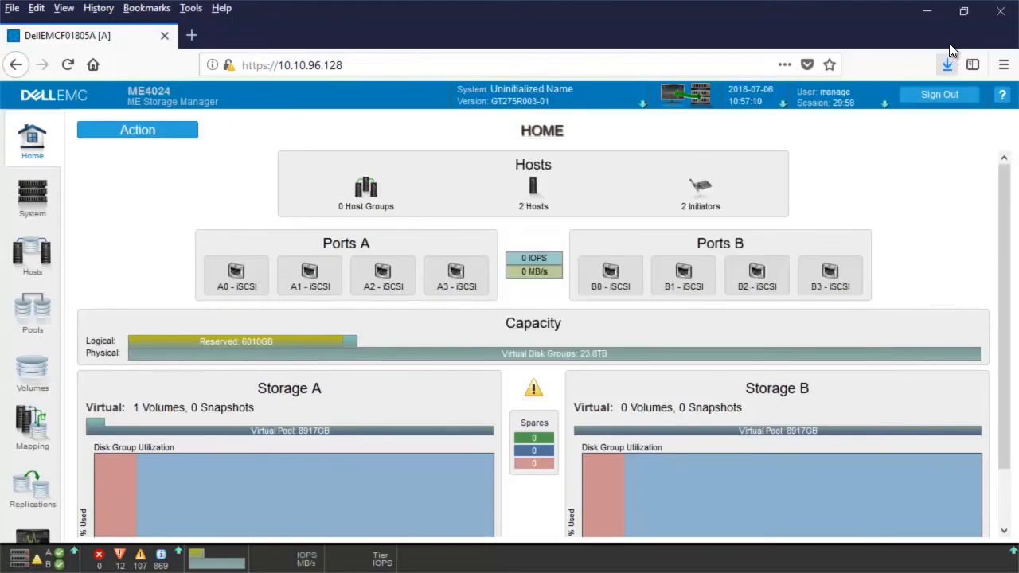
Rescan storage and confirm vmhba64 now lists the 372.53 GB DellEMC iSCSI Disk.
left_click(927, 11)
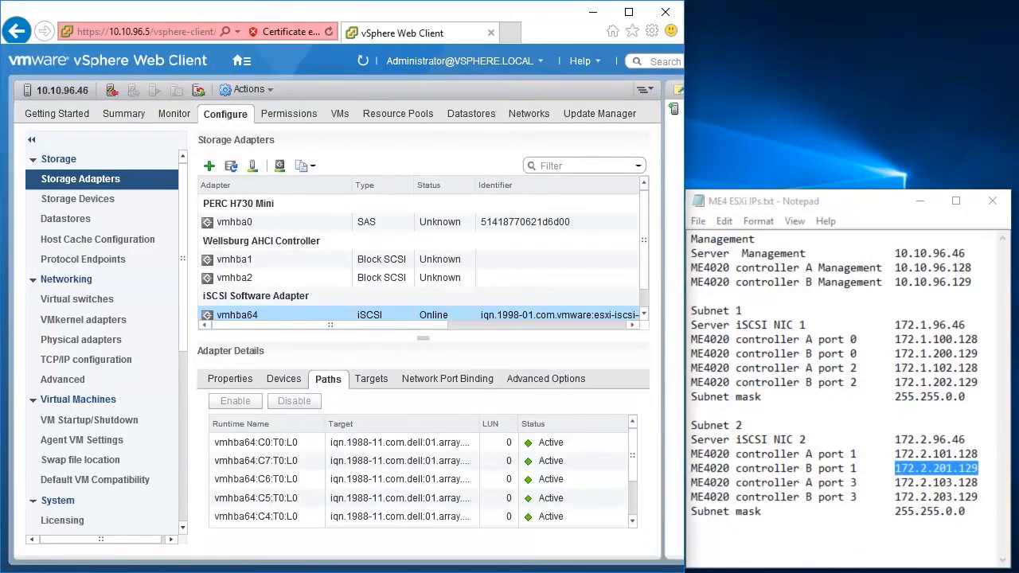
left_click(253, 167)
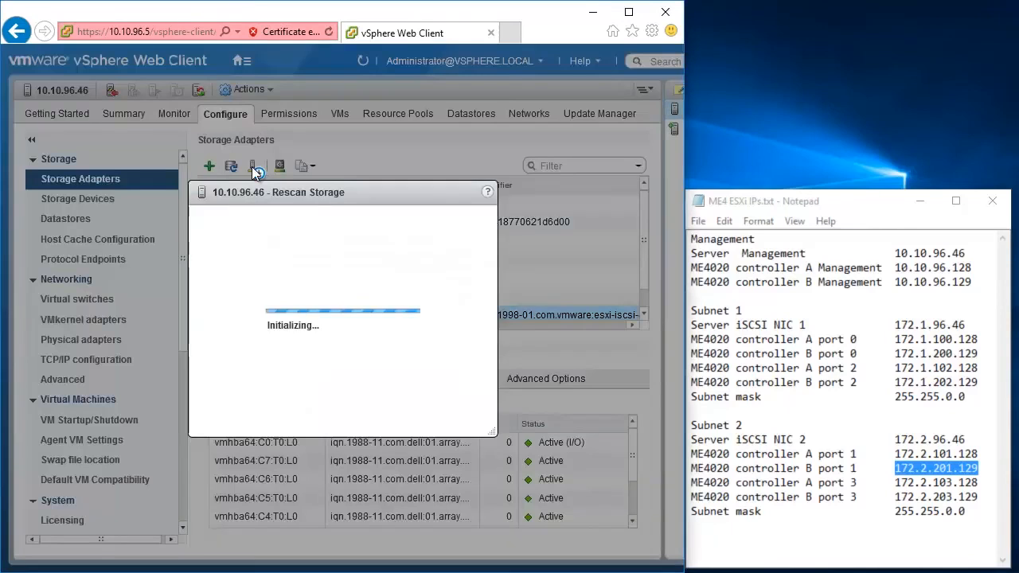
left_click(446, 407)
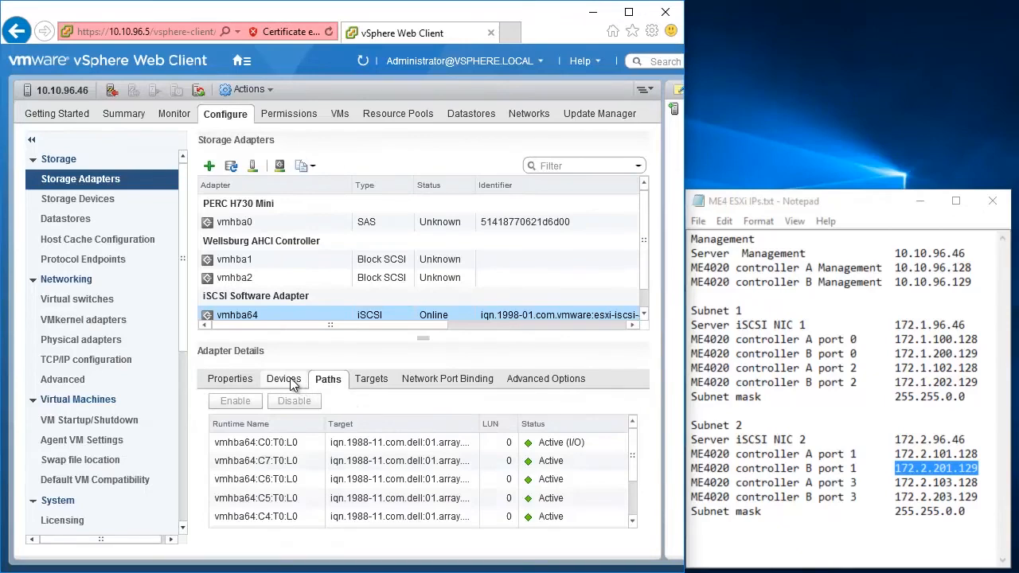
left_click(293, 382)
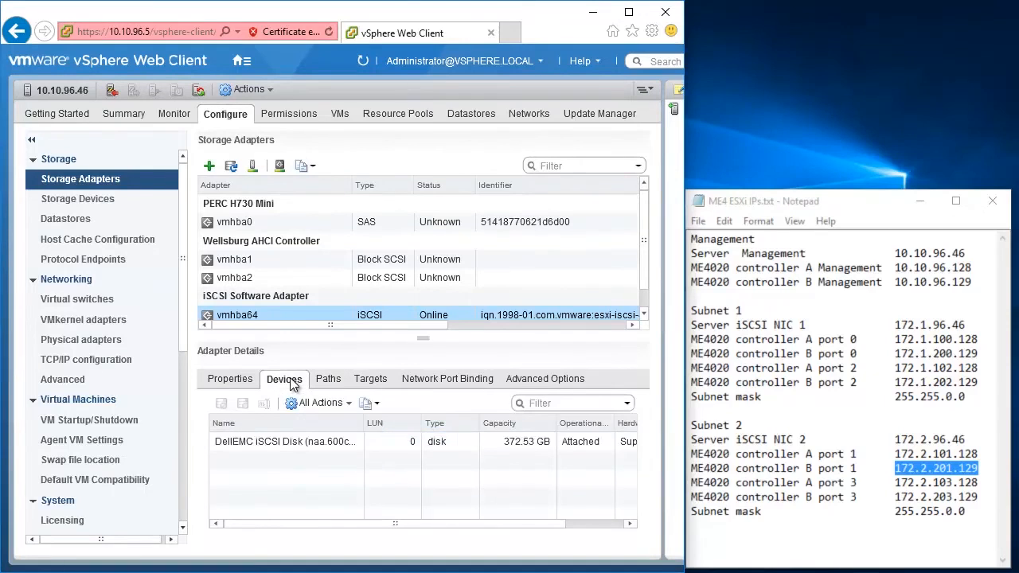
left_click(303, 449)
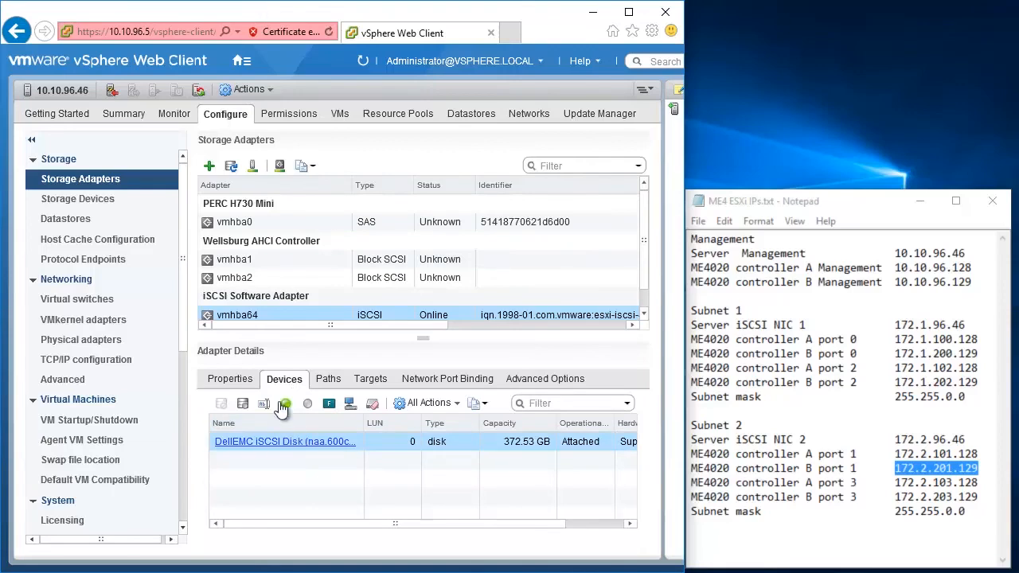
left_click(109, 199)
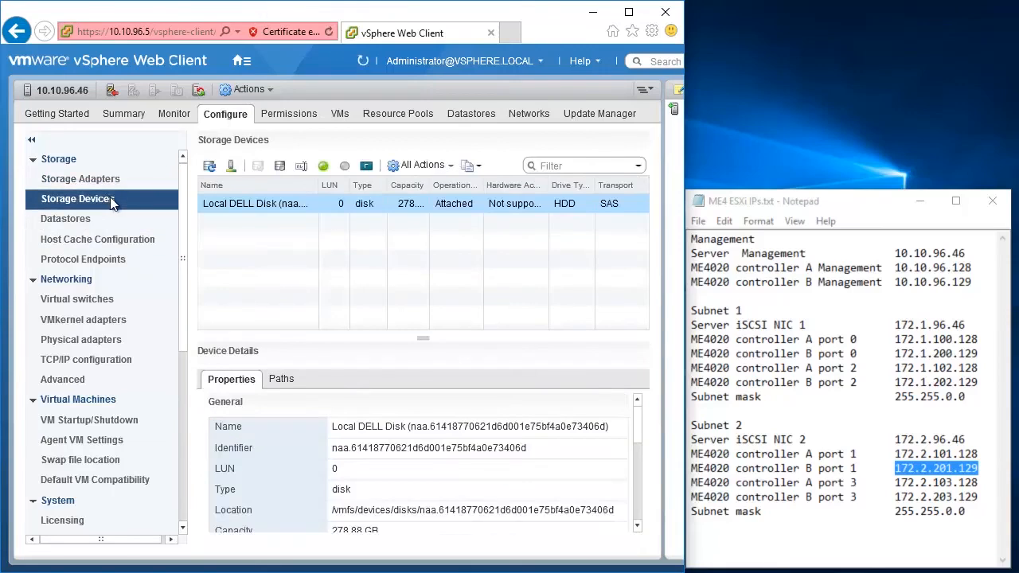
Change the DellEMC iSCSI Disk's path selection policy to Round Robin (VMware).
left_click(213, 169)
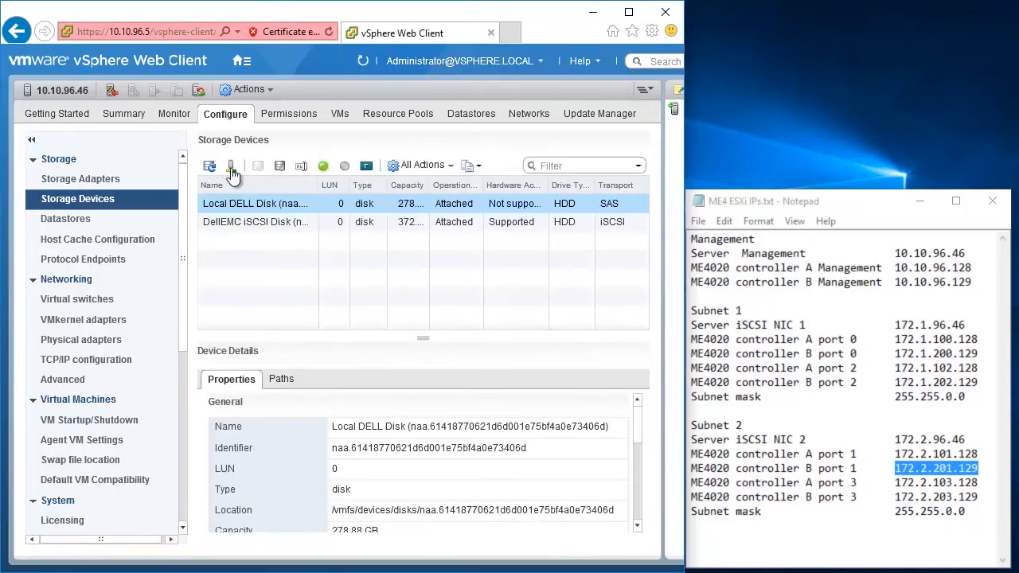
left_click_drag(638, 423, 641, 517)
left_click(293, 227)
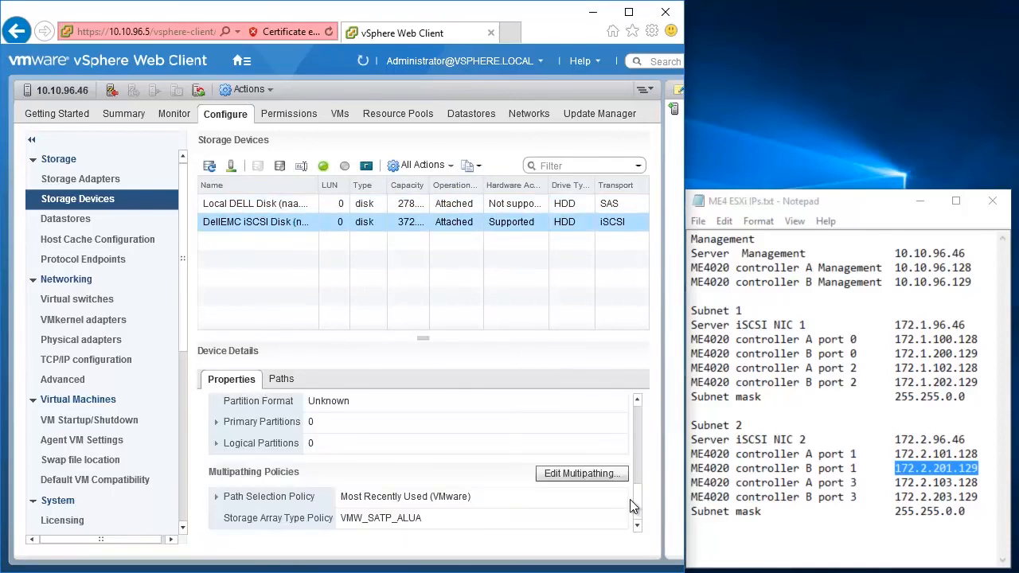
left_click(591, 476)
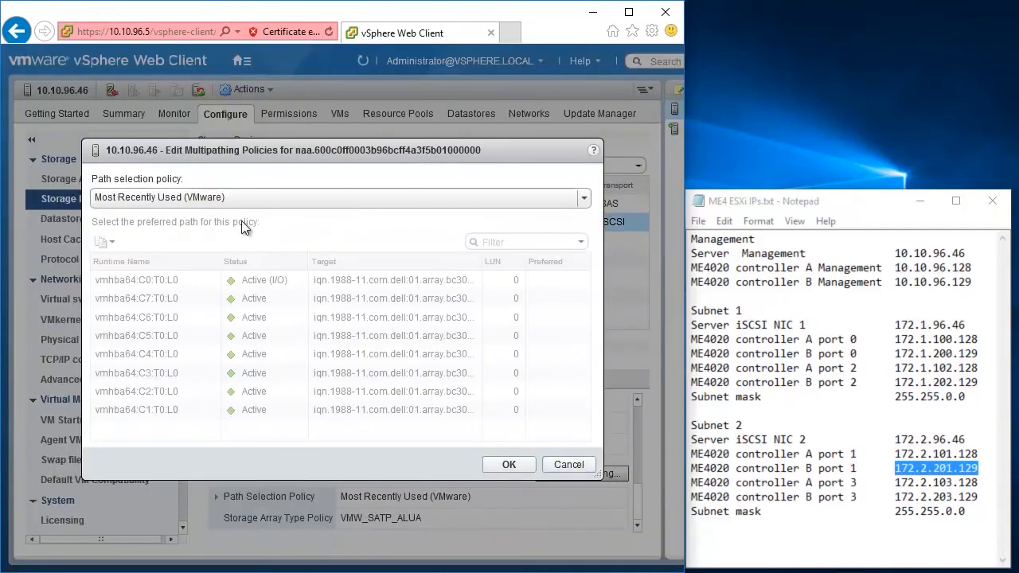
left_click(221, 199)
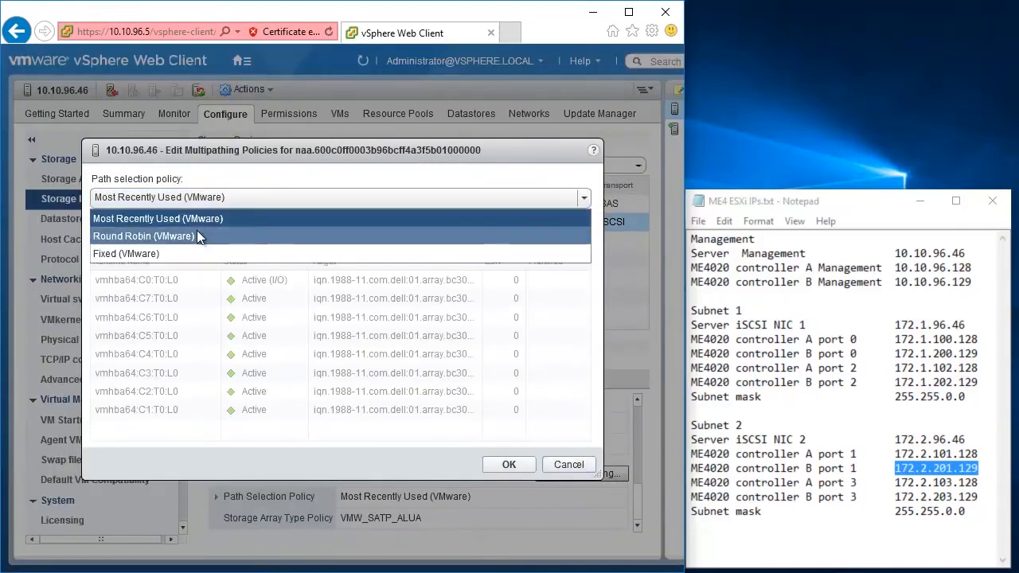
left_click(197, 233)
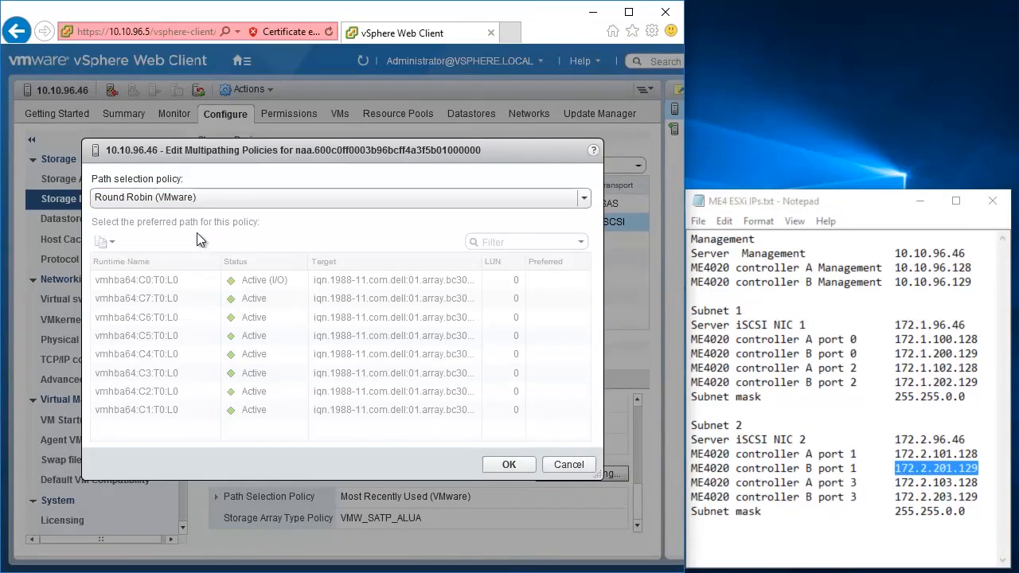
left_click(511, 464)
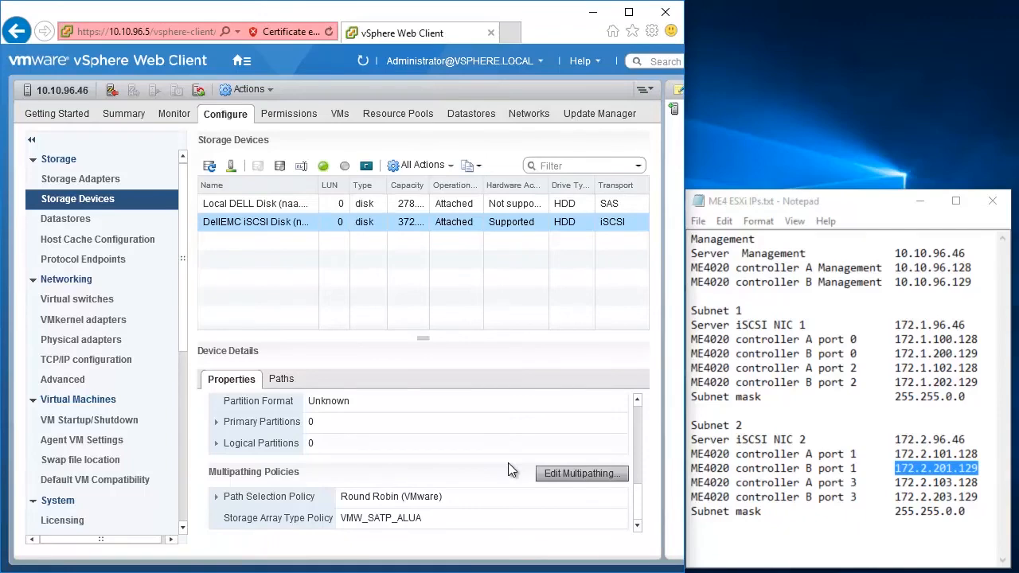
left_click(98, 219)
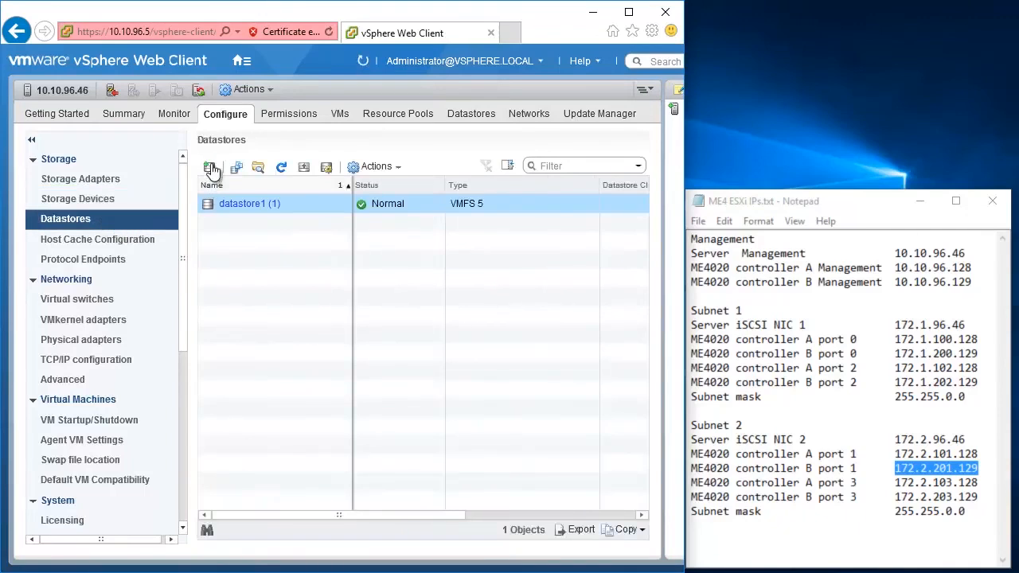
Create the VMFS 6 datastore 'iSCSI Datastore' on the 372.52 GB DellEMC iSCSI Disk with default partitioning.
left_click(211, 168)
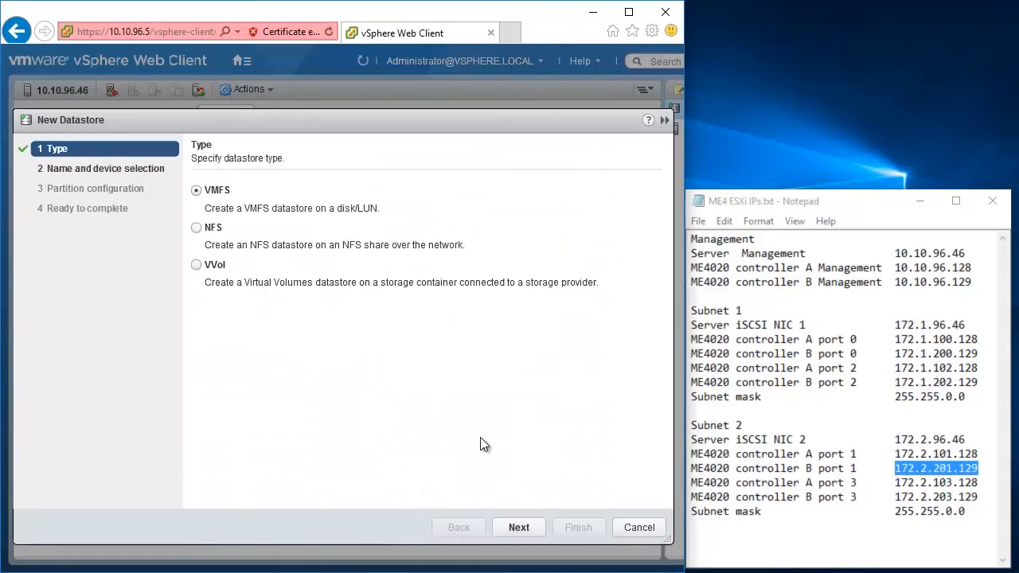
left_click(523, 526)
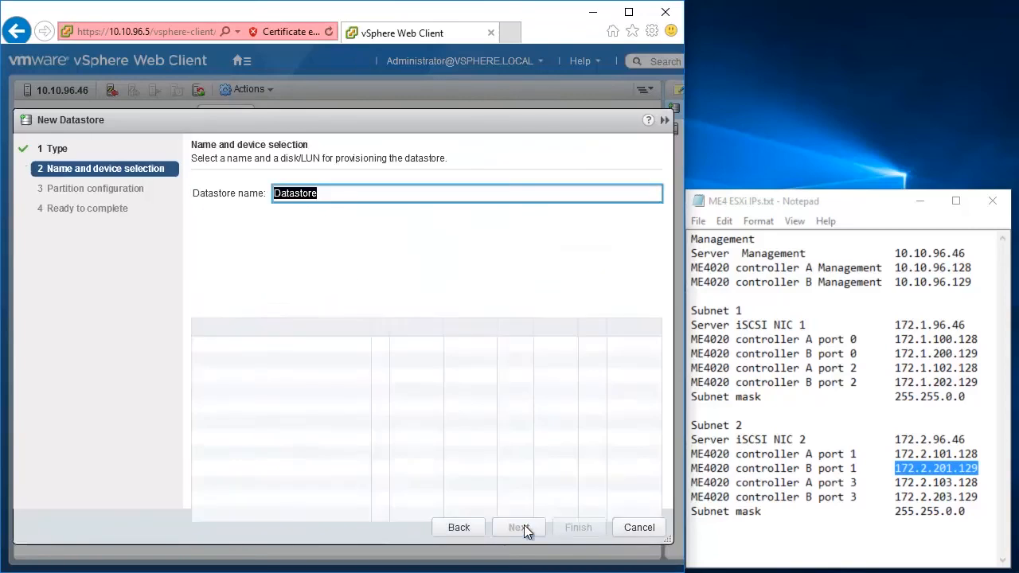
type("iSCSI")
left_click(291, 280)
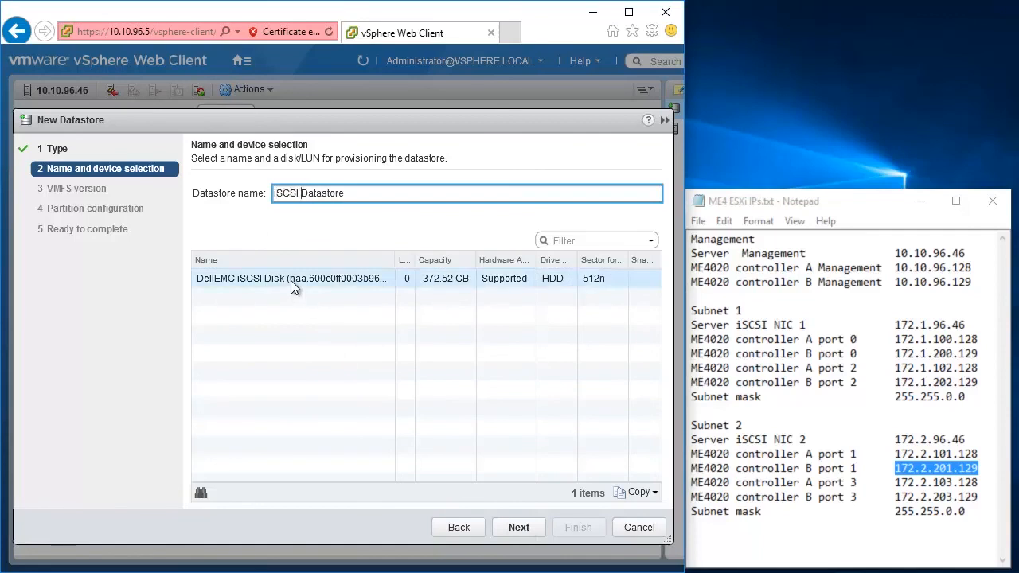
left_click(519, 525)
left_click(195, 190)
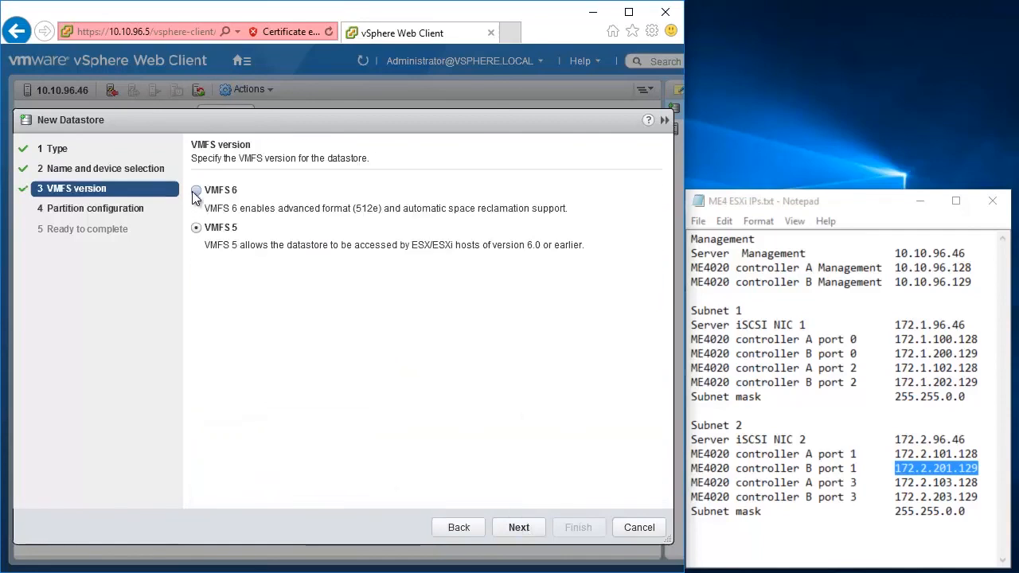
left_click(522, 526)
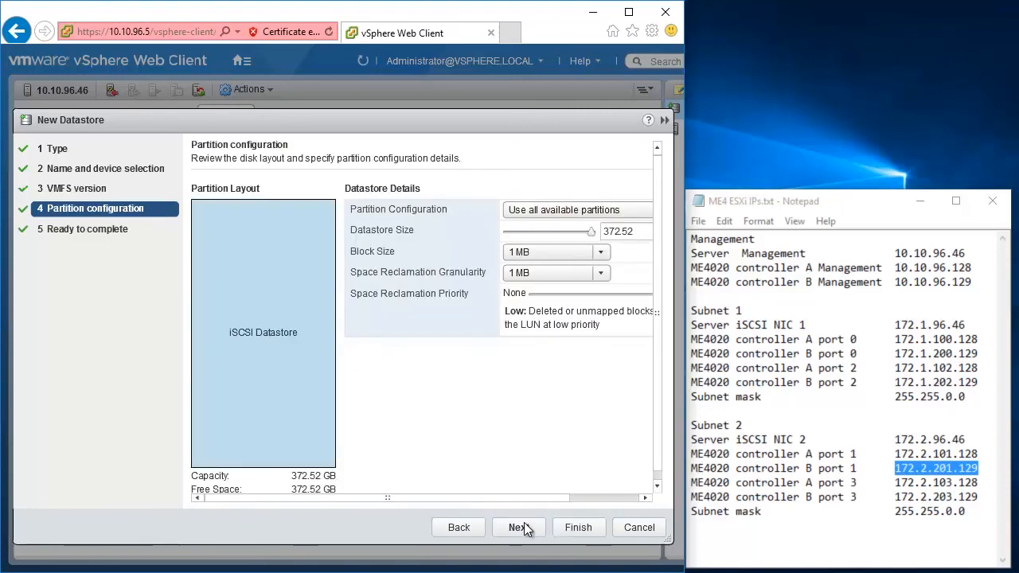
left_click(566, 528)
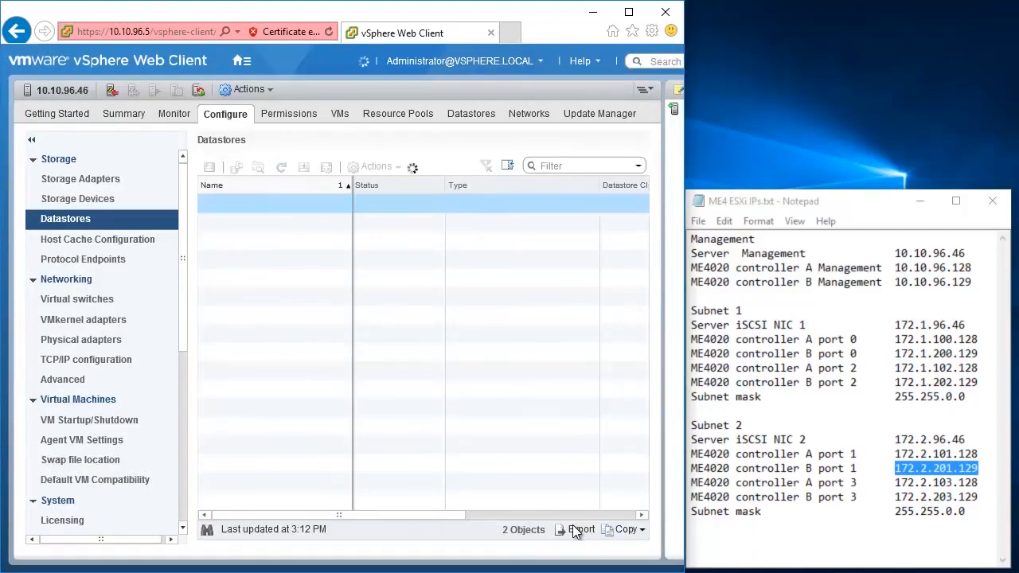